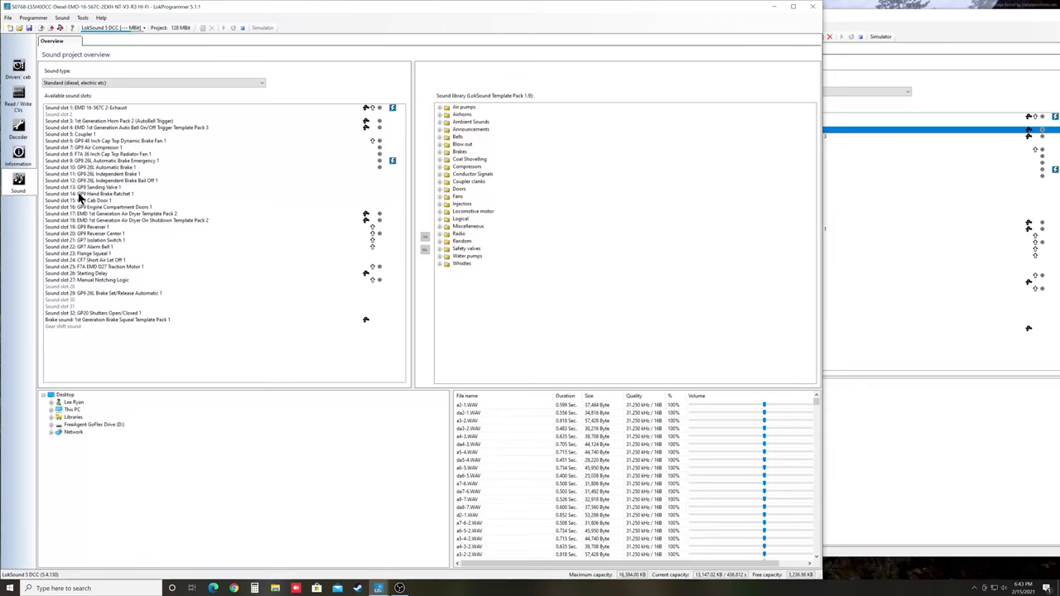
- Review the 1st Generation Horn Pack 2 diagram in sound slot 3 and select the empty sound slot 2
{"action": "double_click", "coordinate": [103, 124]}
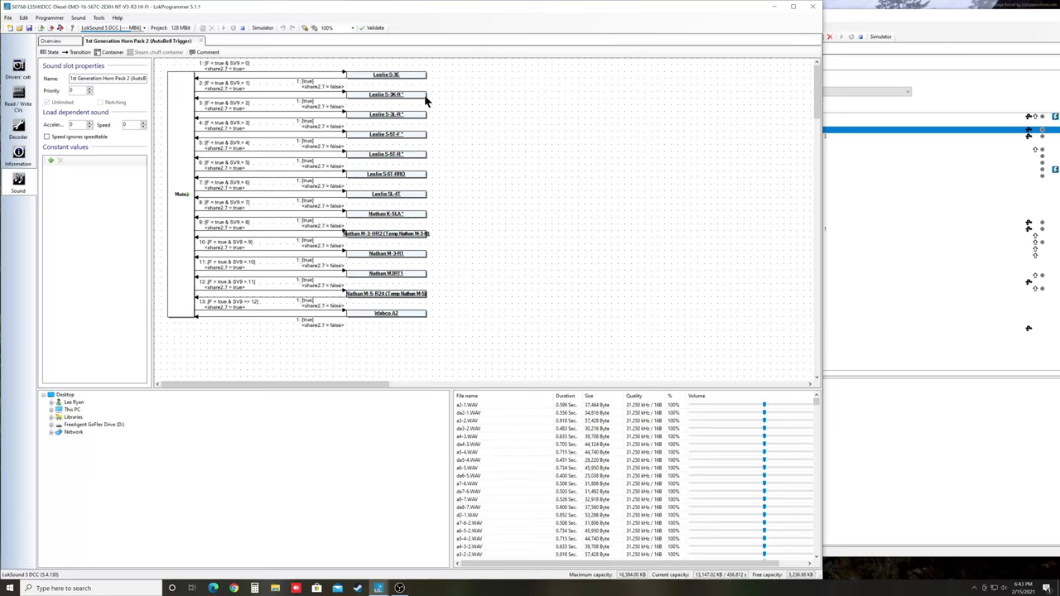
{"action": "left_click", "coordinate": [201, 43]}
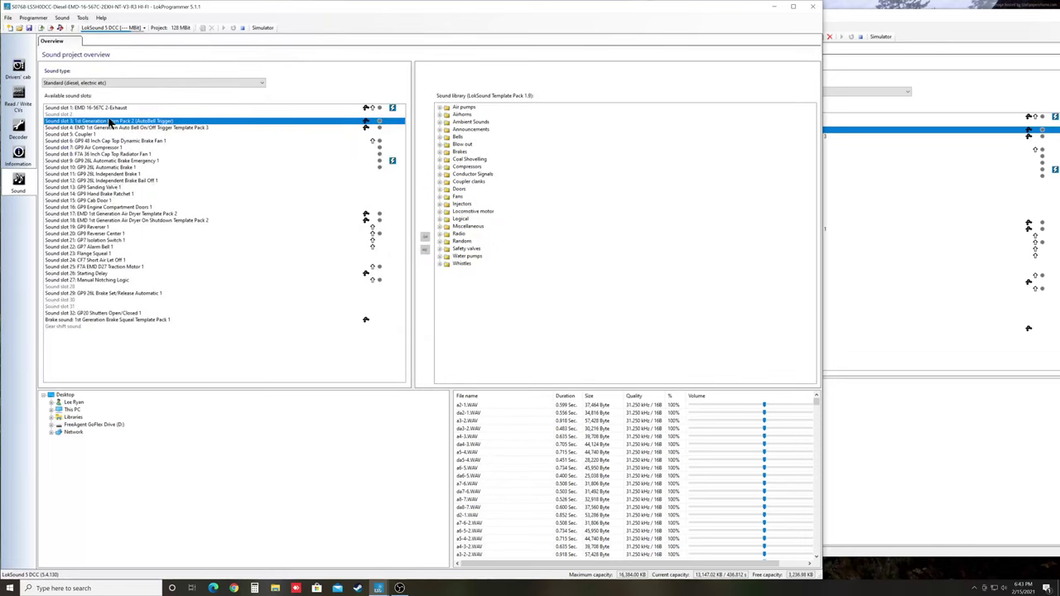
{"action": "left_click", "coordinate": [69, 116]}
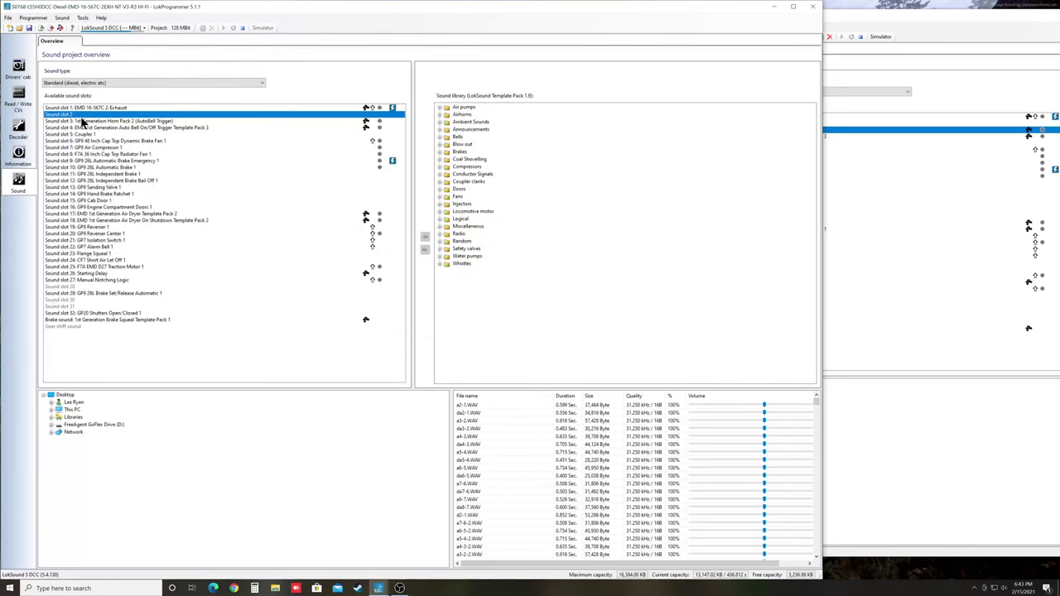
{"action": "left_click", "coordinate": [63, 287]}
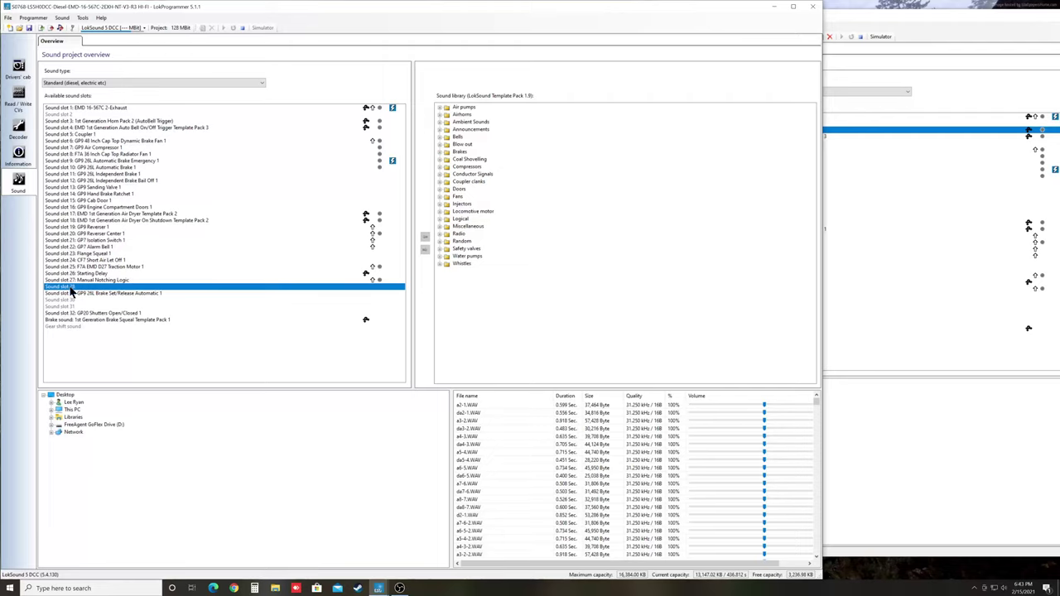
{"action": "left_click", "coordinate": [66, 116]}
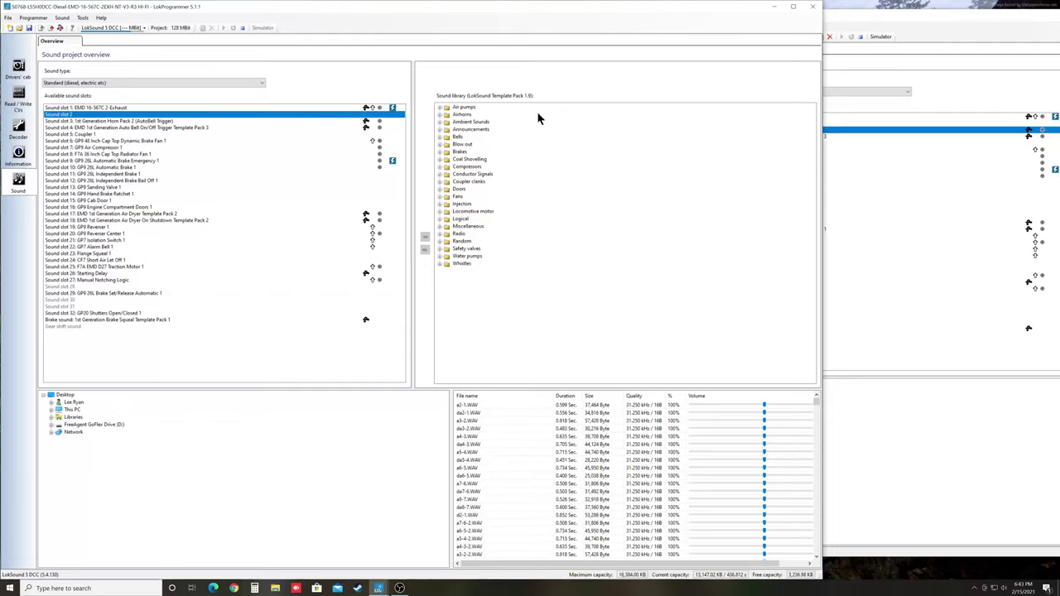
- Bring the S0746 project window into view and open the Leslie A-125 container inside its 1st Gen Horn Pack 1 slot
{"action": "left_click", "coordinate": [885, 24]}
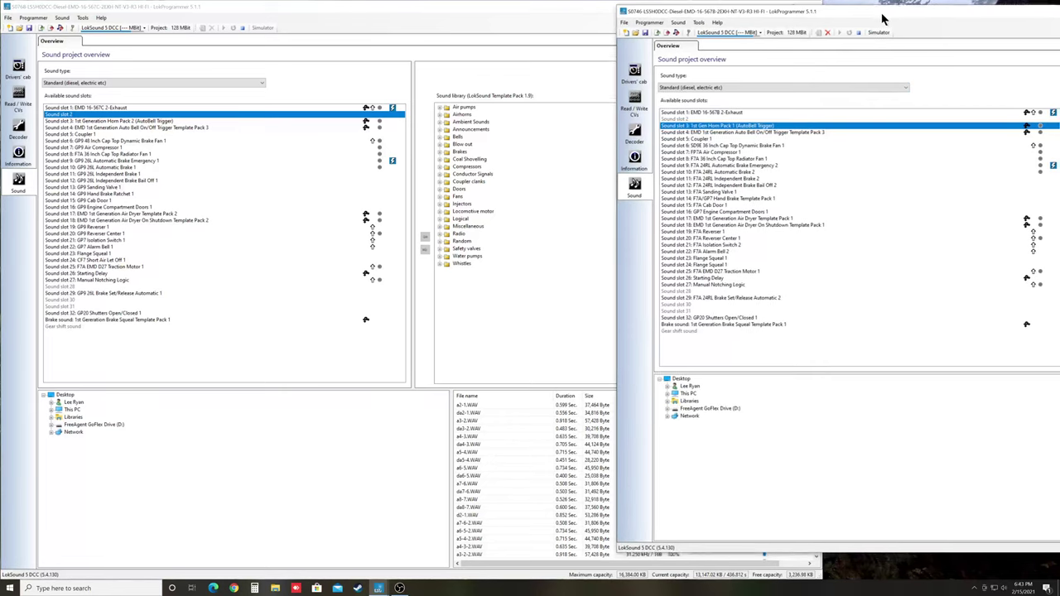
{"action": "left_click_drag", "start_coordinate": [884, 24], "coordinate": [882, 17]}
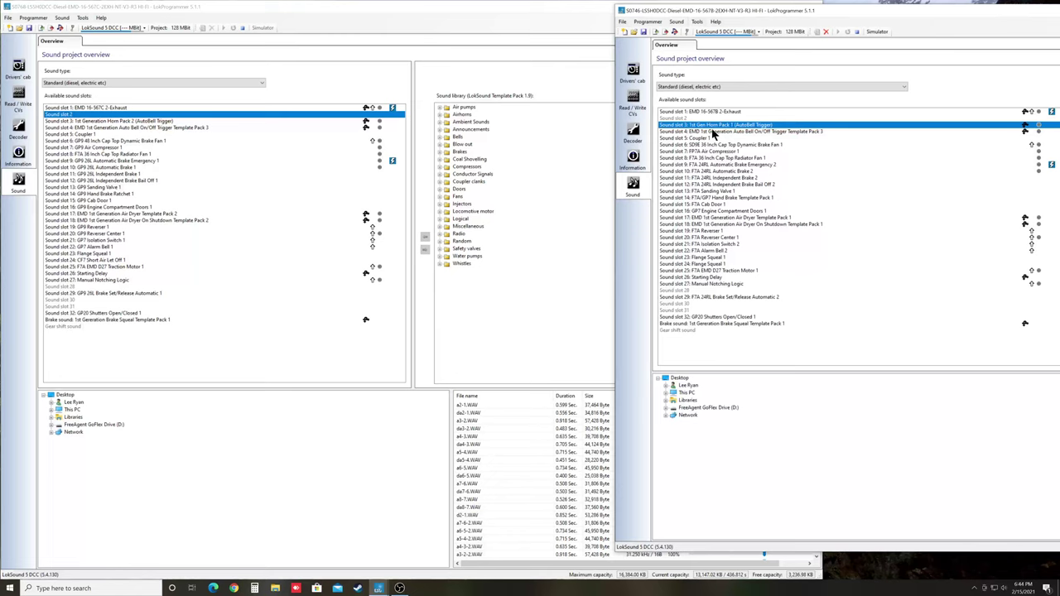
{"action": "left_click_drag", "start_coordinate": [775, 12], "coordinate": [460, 16]}
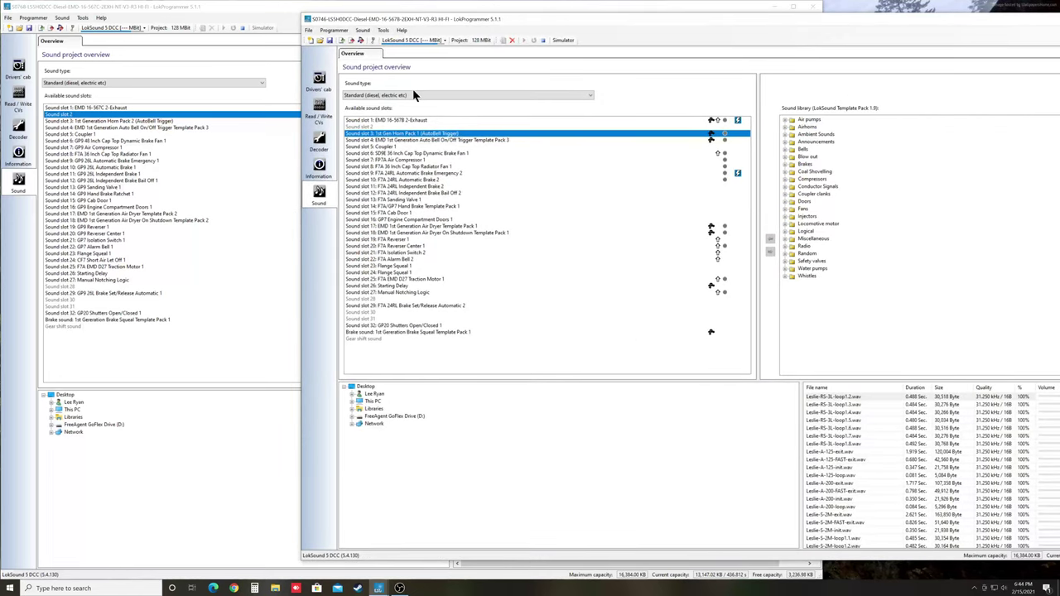
{"action": "double_click", "coordinate": [400, 134]}
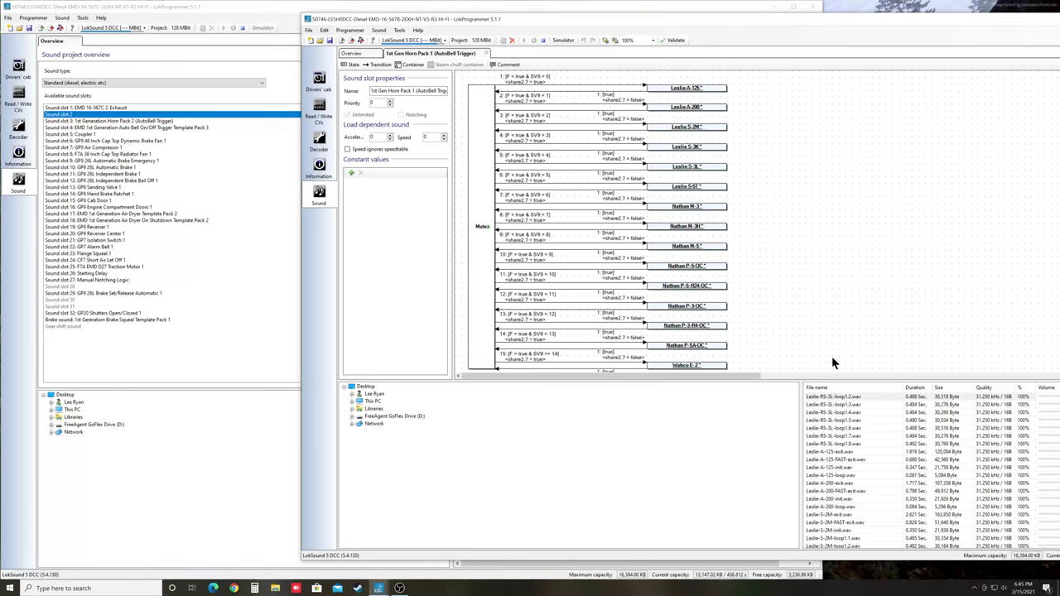
{"action": "left_click", "coordinate": [673, 89]}
{"action": "double_click", "coordinate": [674, 89]}
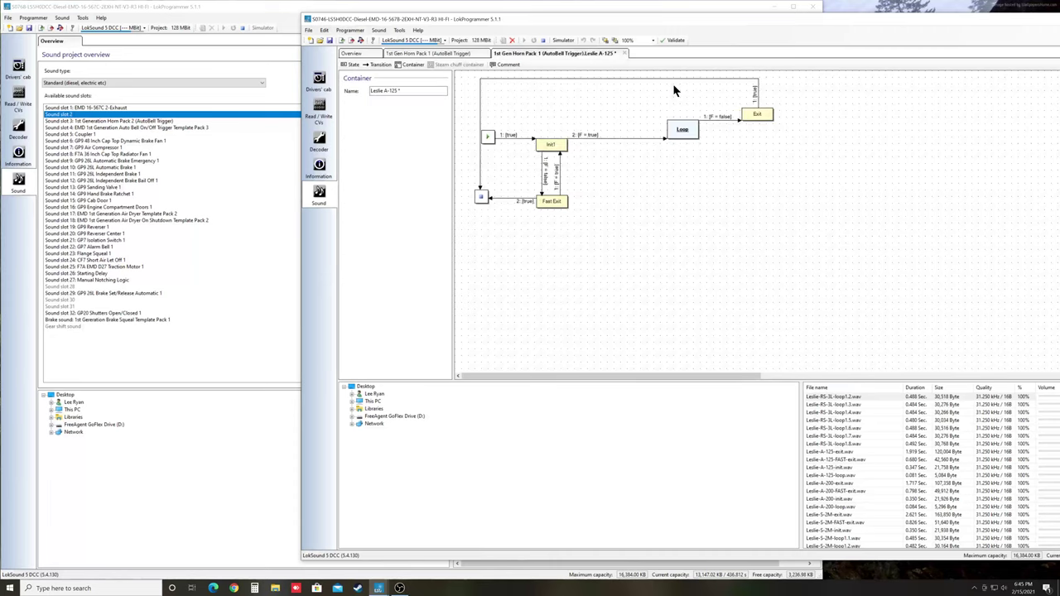
- Inspect the Init1 state's sample and look through the Leslie-A-125 and Leslie-A-200 wave files in the file list
{"action": "left_click", "coordinate": [548, 147]}
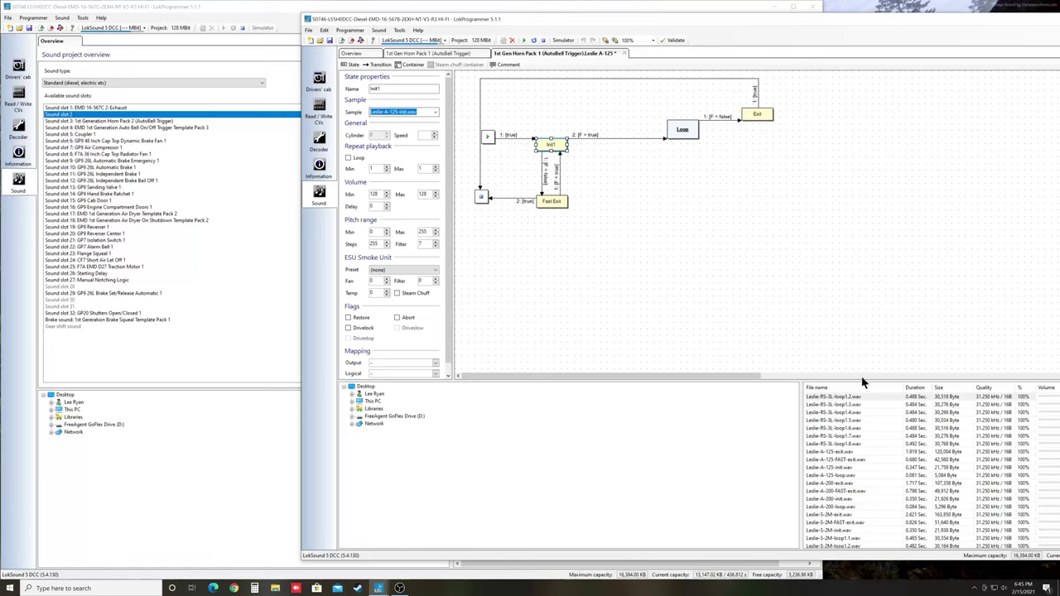
{"action": "left_click", "coordinate": [814, 468]}
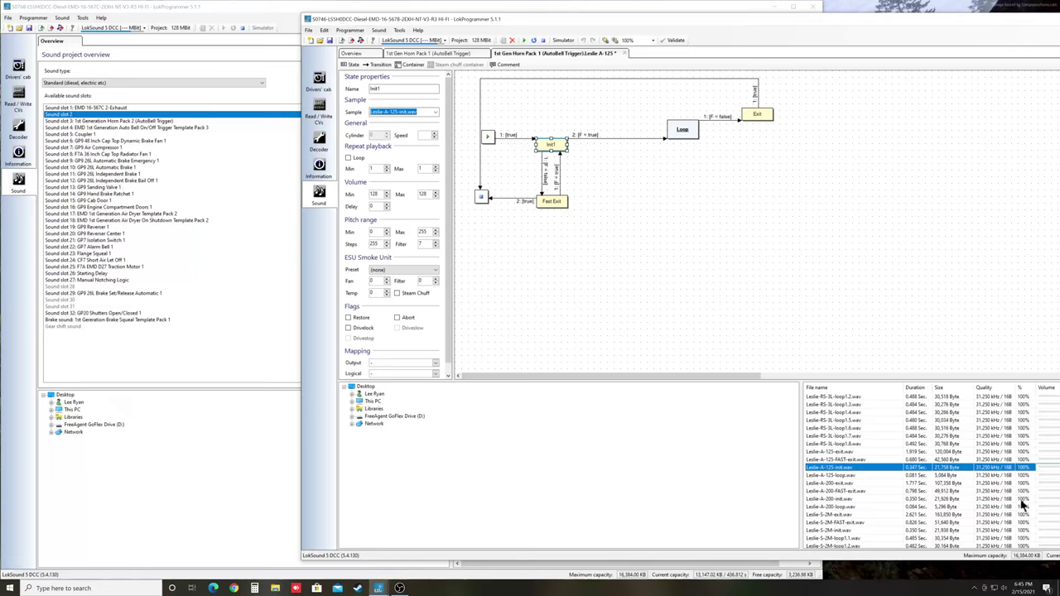
{"action": "left_click", "coordinate": [838, 484]}
{"action": "left_click", "coordinate": [843, 492]}
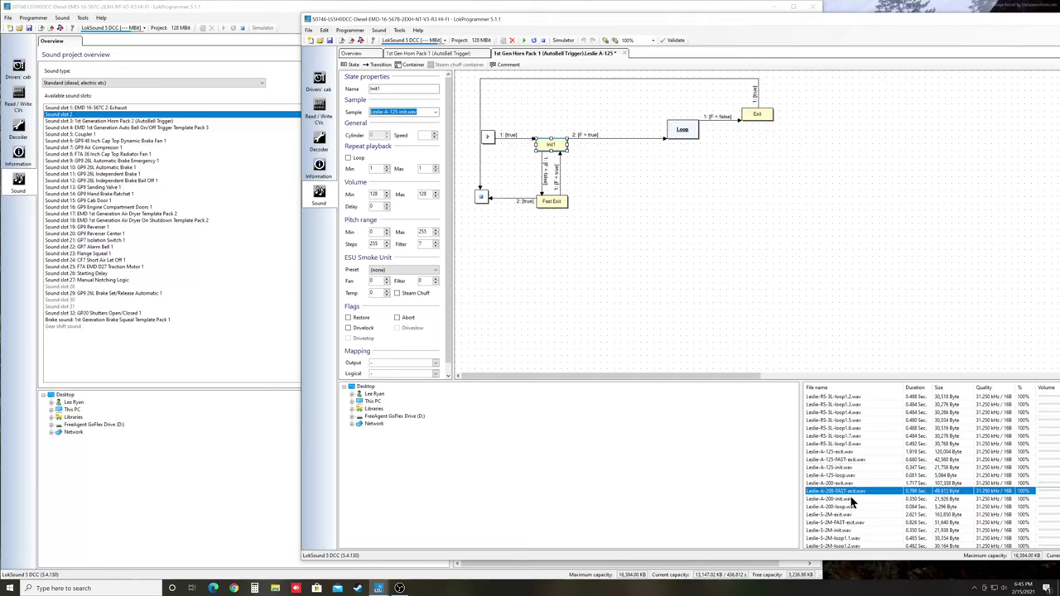
{"action": "left_click", "coordinate": [850, 498]}
{"action": "left_click", "coordinate": [849, 507]}
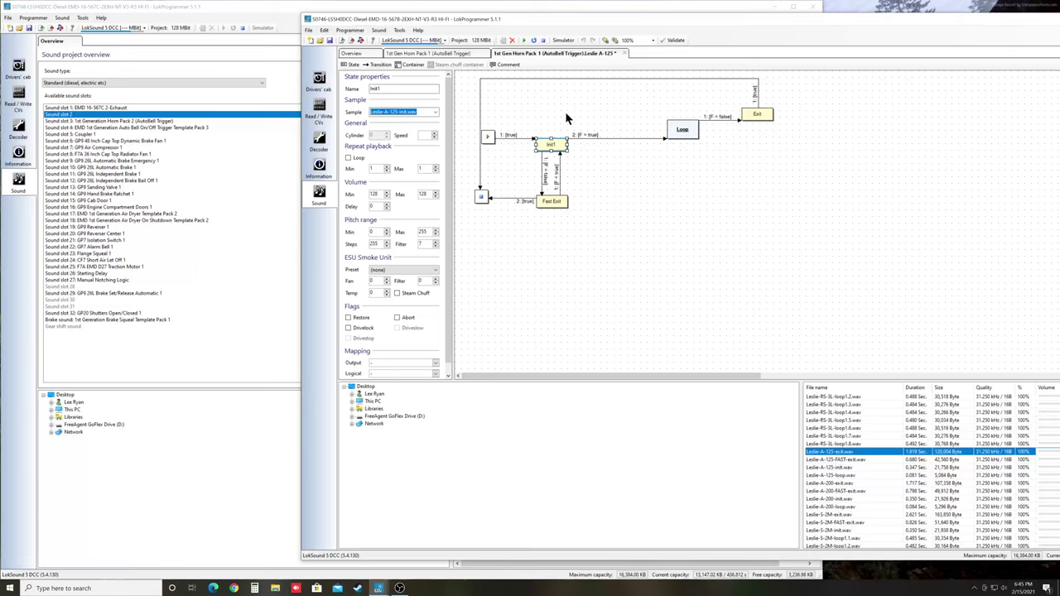
- Close and reopen the Leslie A-125 container, and move the S0746 project window aside to uncover the S0768 project
{"action": "left_click", "coordinate": [625, 53]}
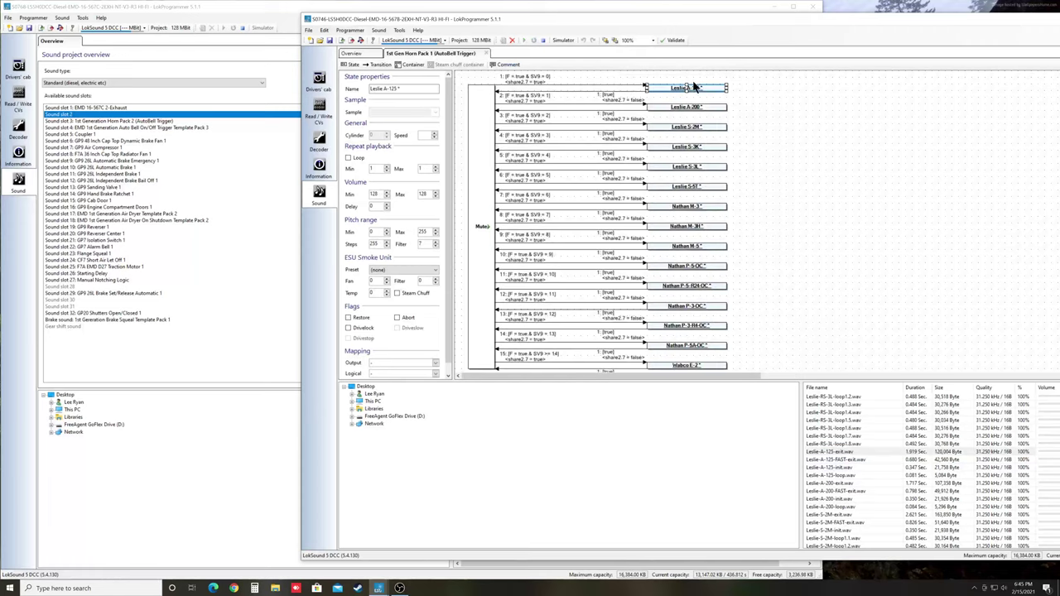
{"action": "double_click", "coordinate": [660, 90]}
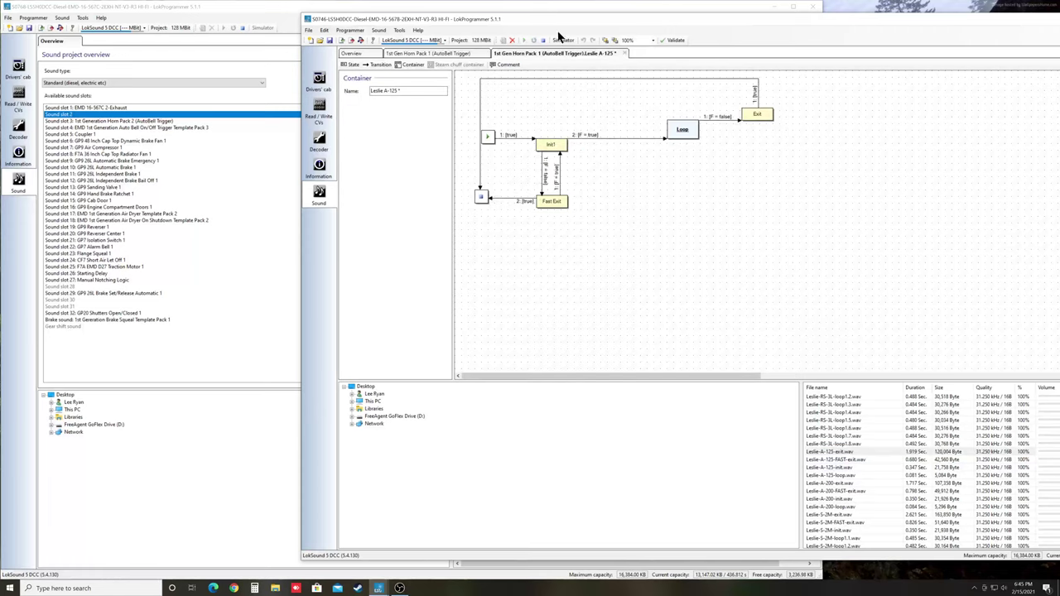
{"action": "mouse_move", "coordinate": [528, 21]}
{"action": "left_mouse_down"}
{"action": "mouse_move", "coordinate": [862, 37]}
{"action": "mouse_move", "coordinate": [921, 28]}
{"action": "mouse_move", "coordinate": [910, 26]}
{"action": "left_mouse_up"}
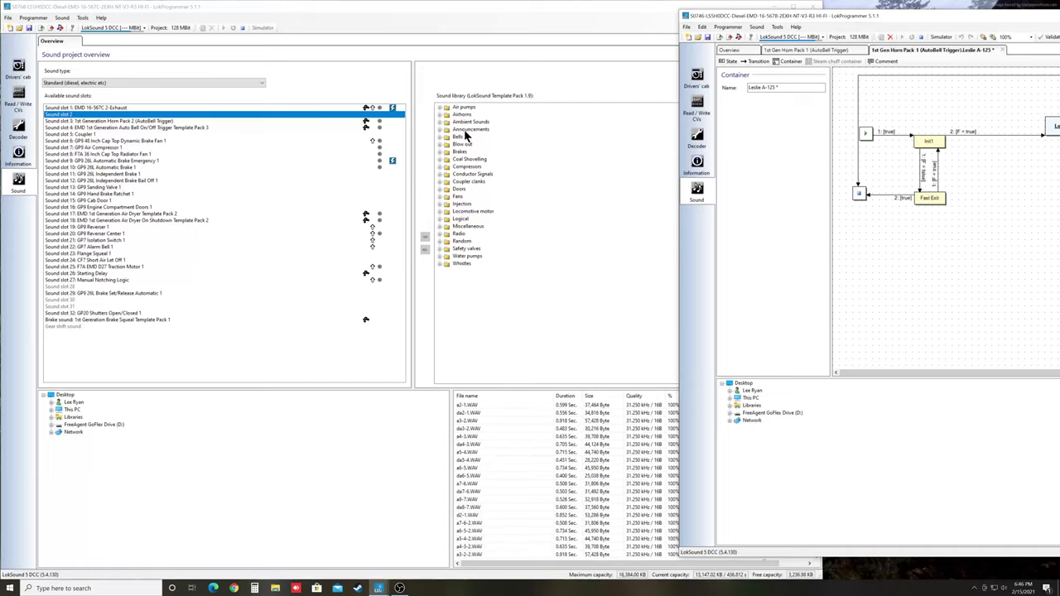
- Load the Leslie A125 horn from the sound library's USA airhorns into the empty sound slot 2 of the S0768 project
{"action": "left_click", "coordinate": [441, 116]}
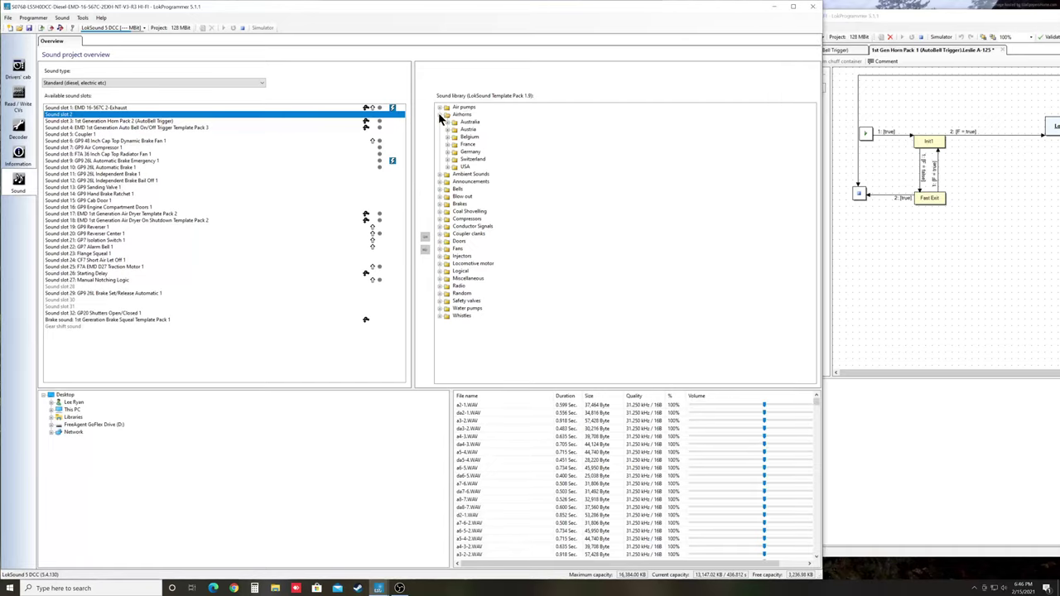
{"action": "left_click", "coordinate": [447, 167]}
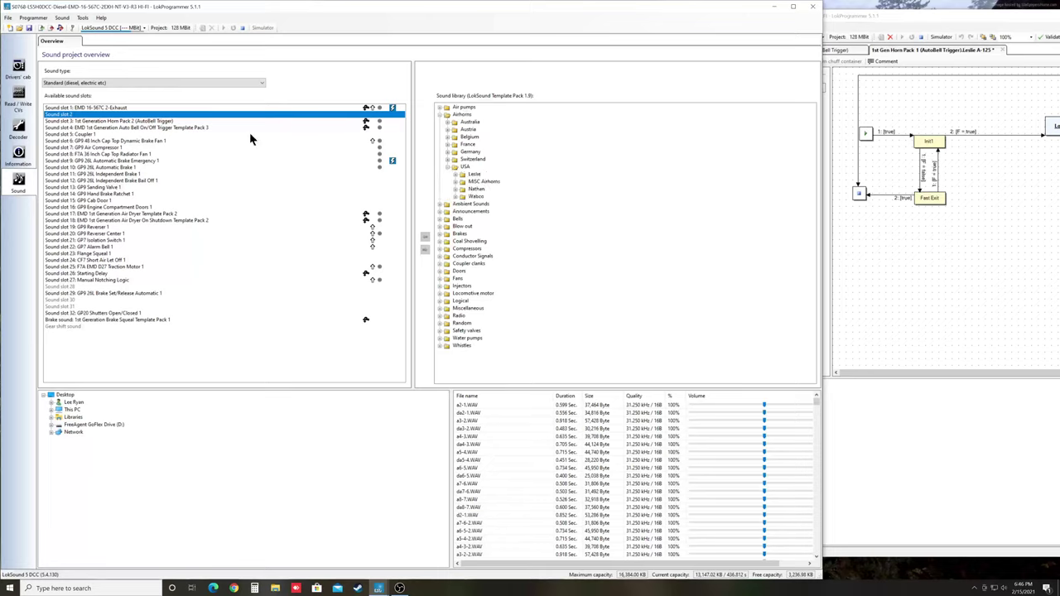
{"action": "left_click", "coordinate": [455, 175]}
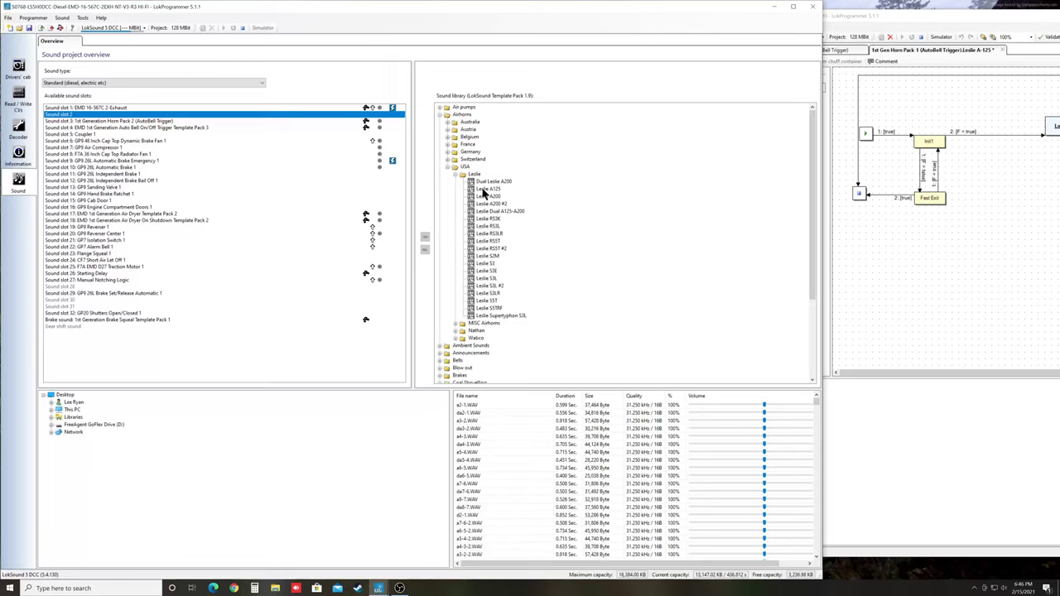
{"action": "left_click", "coordinate": [481, 189]}
{"action": "left_click", "coordinate": [425, 240]}
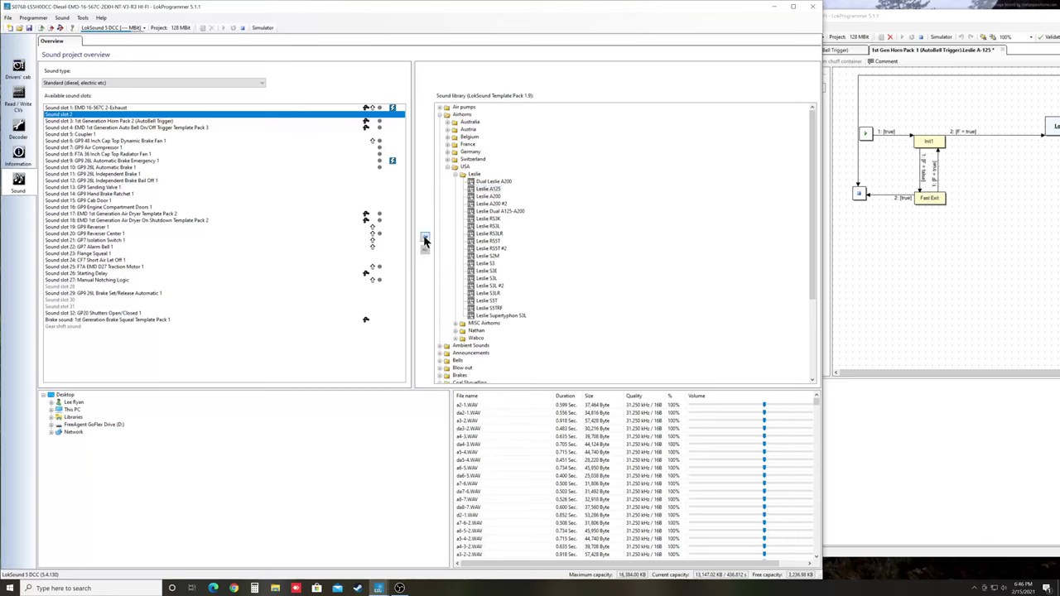
- Delete all removable states and transitions from the Leslie A125 slot's diagram, keeping Mute, and rename the slot Leslie A125 Hi-Fi
{"action": "double_click", "coordinate": [84, 119]}
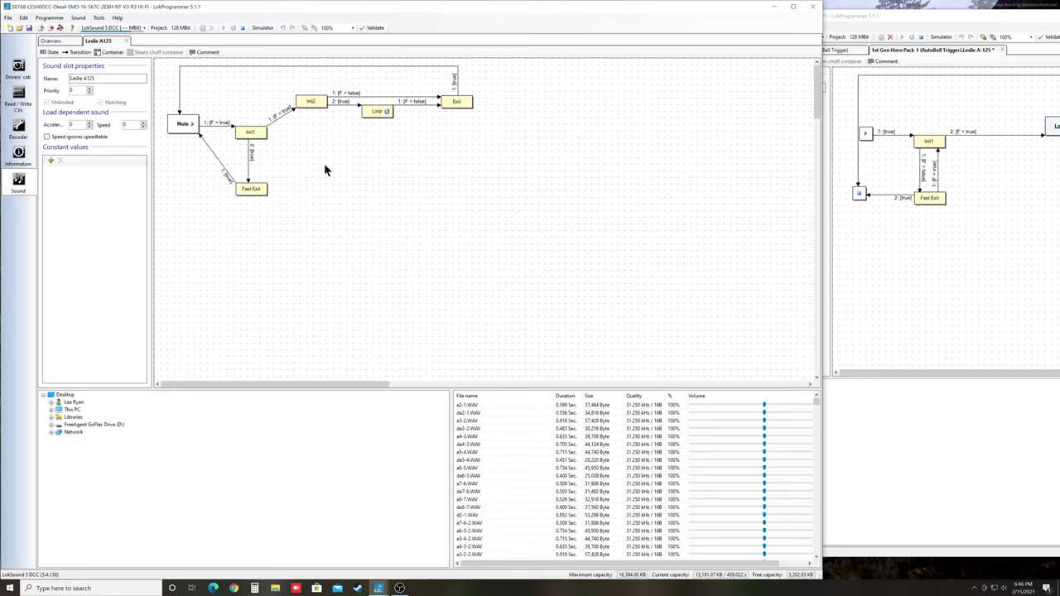
{"action": "key", "text": "ctrl+a"}
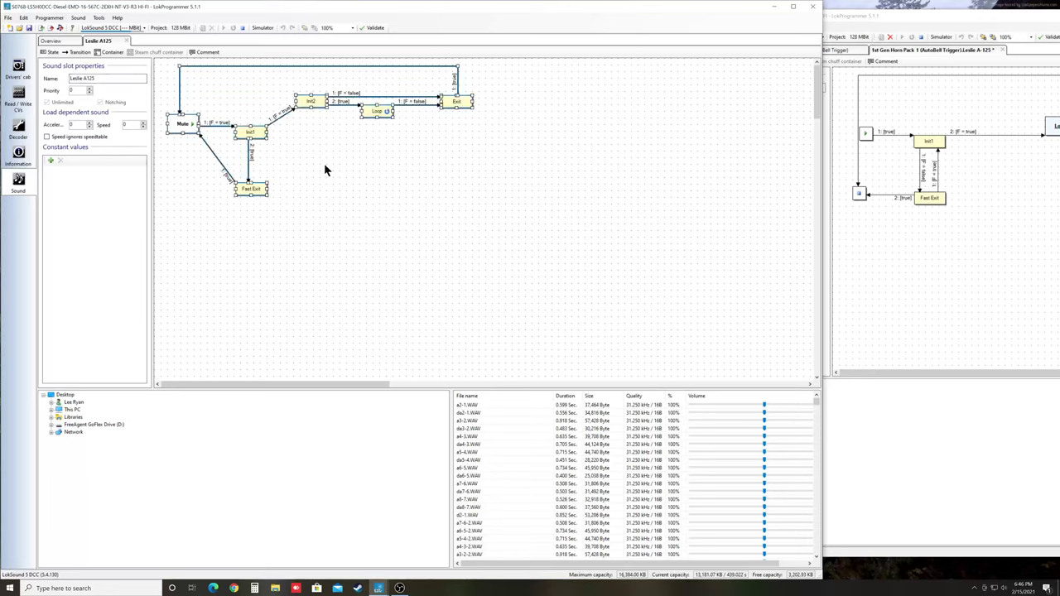
{"action": "key", "text": "Delete"}
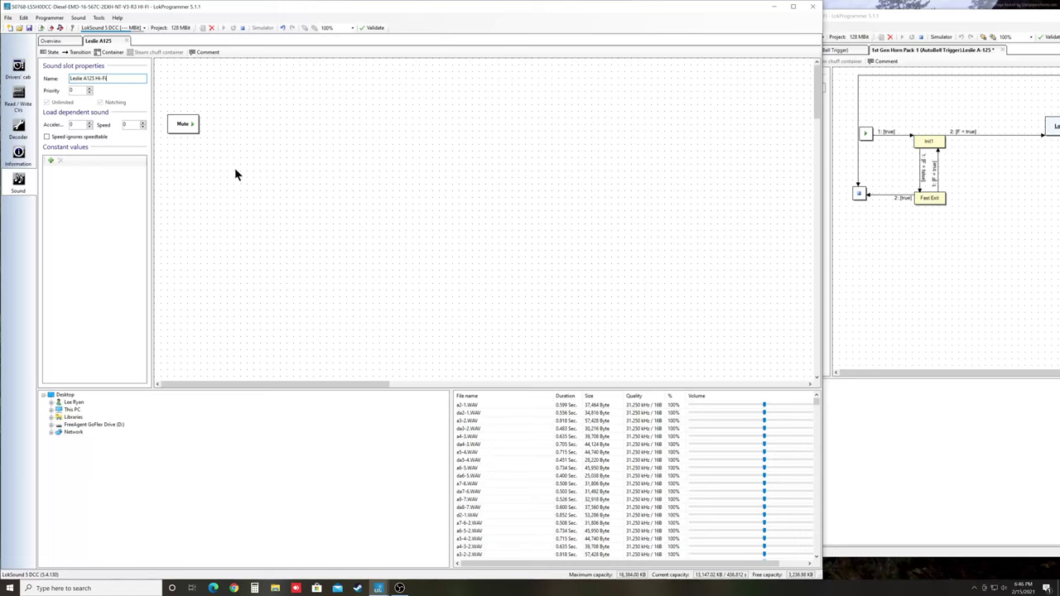
- Copy the whole Leslie A-125 container diagram from the S0746 project into the cleared Leslie A125 Hi-Fi slot
{"action": "left_click", "coordinate": [959, 241]}
{"action": "left_click_drag", "start_coordinate": [918, 12], "coordinate": [655, 28]}
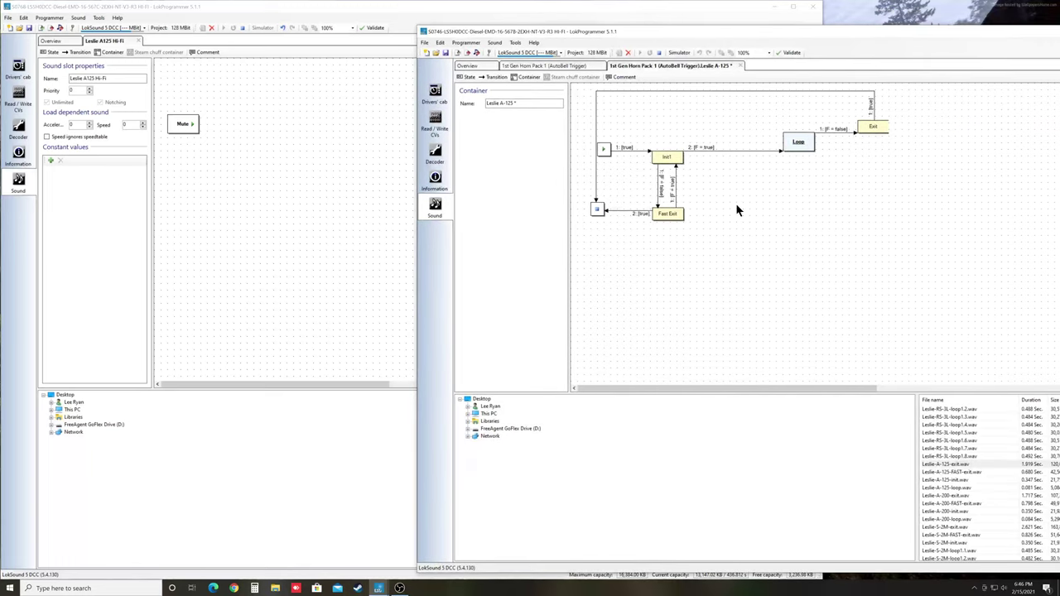
{"action": "left_click_drag", "start_coordinate": [892, 225], "coordinate": [584, 87]}
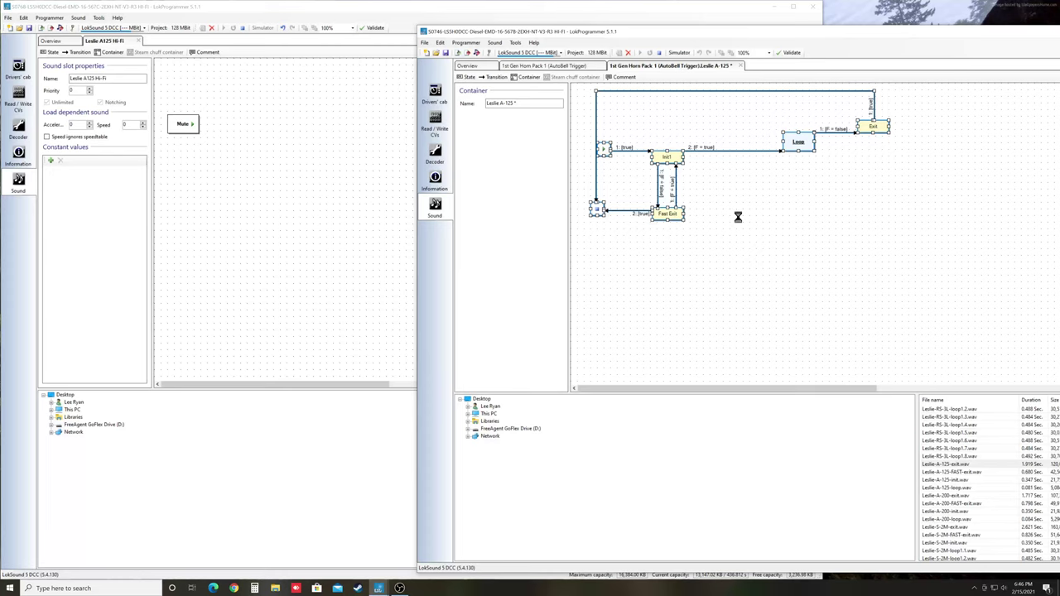
{"action": "left_click", "coordinate": [233, 189]}
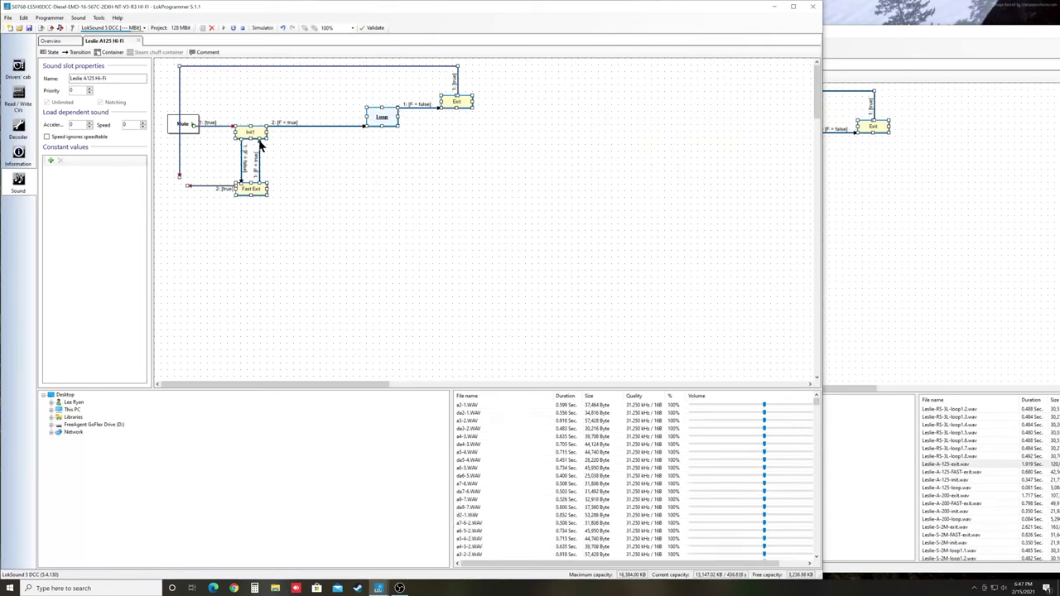
- Shift the pasted states slightly and reconnect the loose Exit, Init1 and Fast Exit transitions to the Mute state
{"action": "left_click", "coordinate": [256, 131]}
{"action": "left_click_drag", "start_coordinate": [257, 131], "coordinate": [262, 133]}
{"action": "left_click", "coordinate": [185, 177]}
{"action": "left_click_drag", "start_coordinate": [185, 182], "coordinate": [183, 121]}
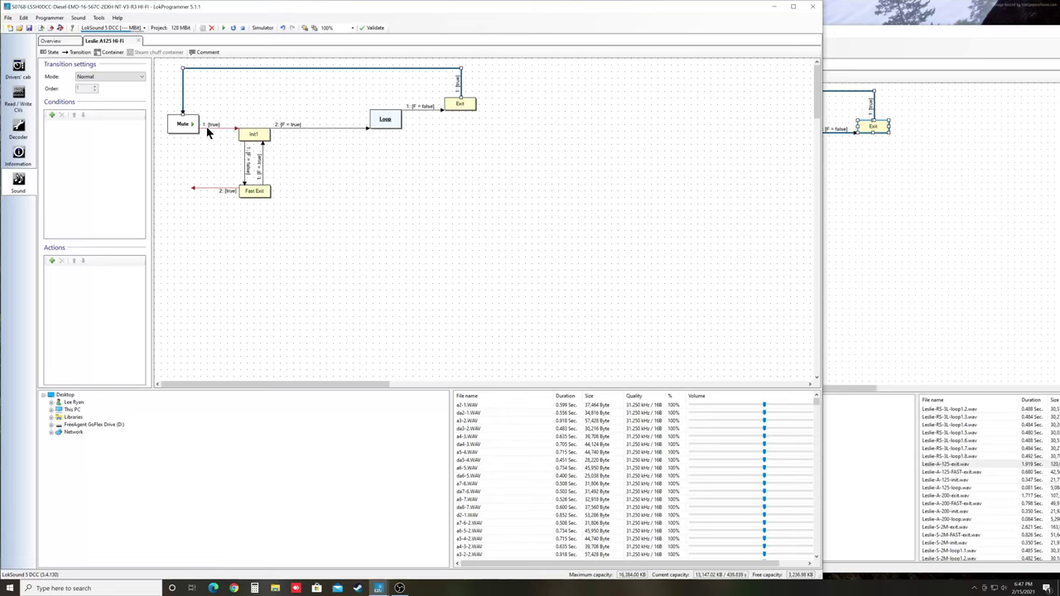
{"action": "left_click", "coordinate": [199, 129]}
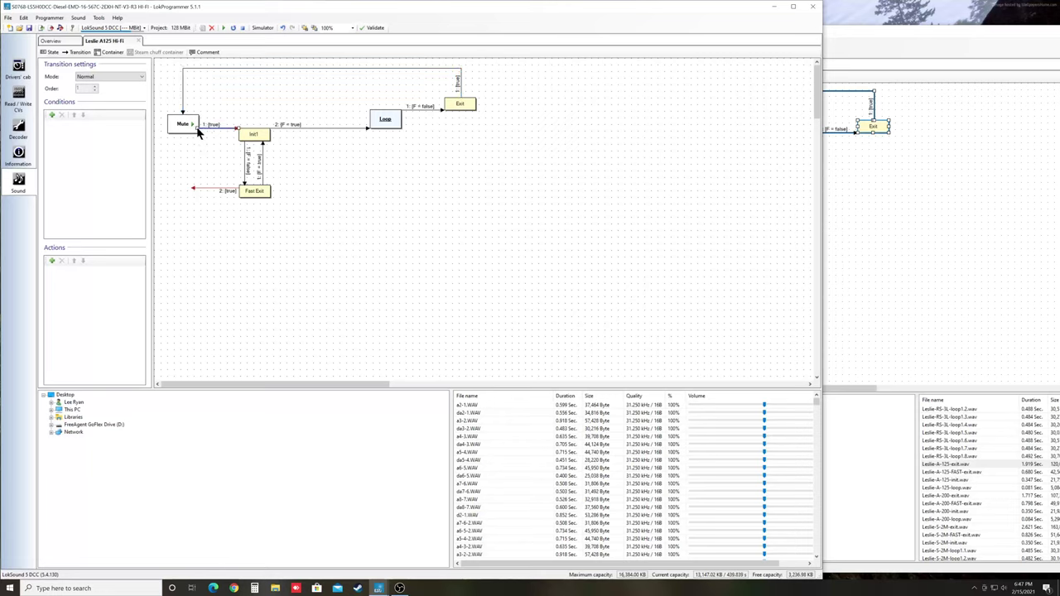
{"action": "left_click", "coordinate": [193, 189]}
{"action": "left_click_drag", "start_coordinate": [191, 191], "coordinate": [190, 128]}
{"action": "left_click", "coordinate": [296, 179]}
{"action": "left_click", "coordinate": [206, 133]}
{"action": "left_click", "coordinate": [225, 154]}
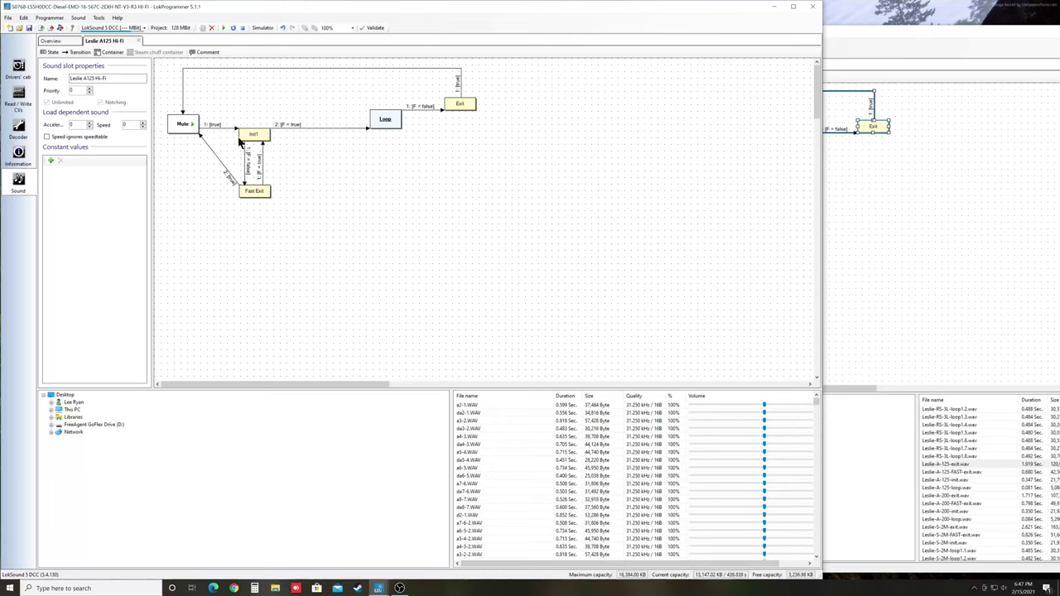
- Add the condition Function = true to the transition from Mute to Init1
{"action": "left_click", "coordinate": [211, 130]}
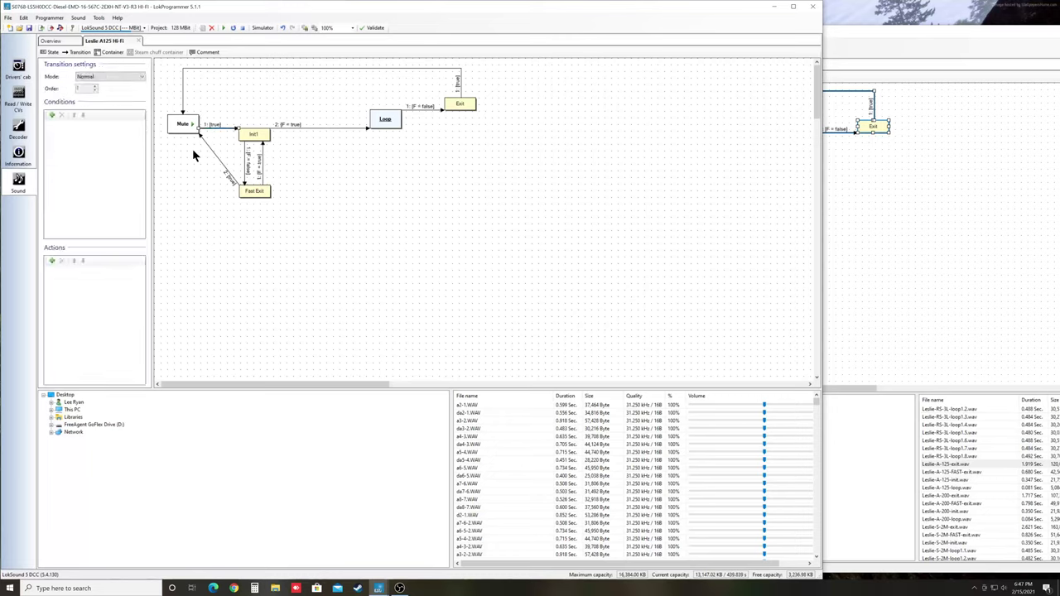
{"action": "left_click", "coordinate": [52, 116]}
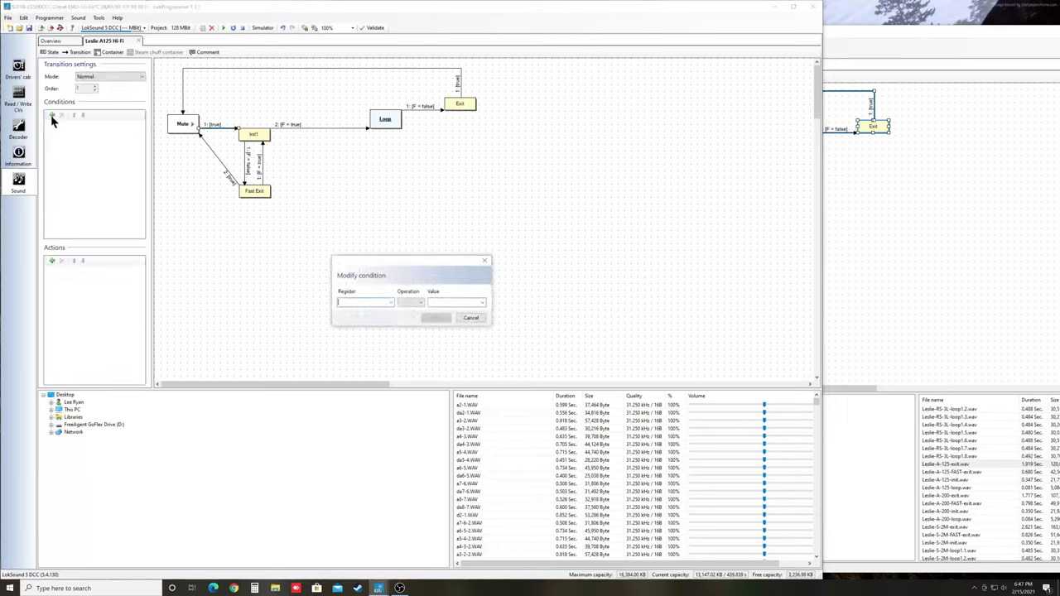
{"action": "left_click", "coordinate": [390, 302]}
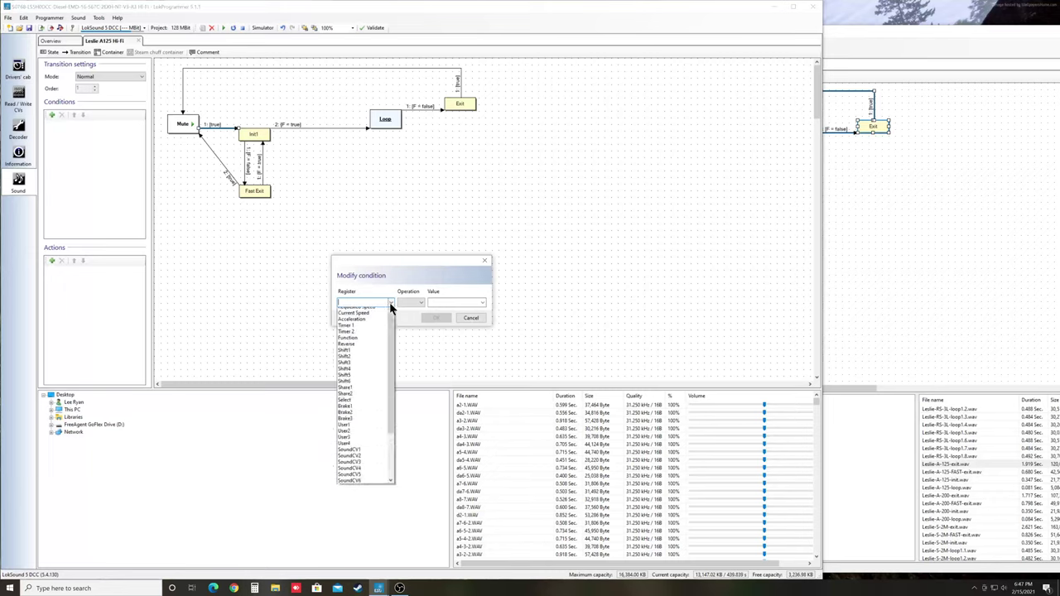
{"action": "left_click", "coordinate": [356, 348]}
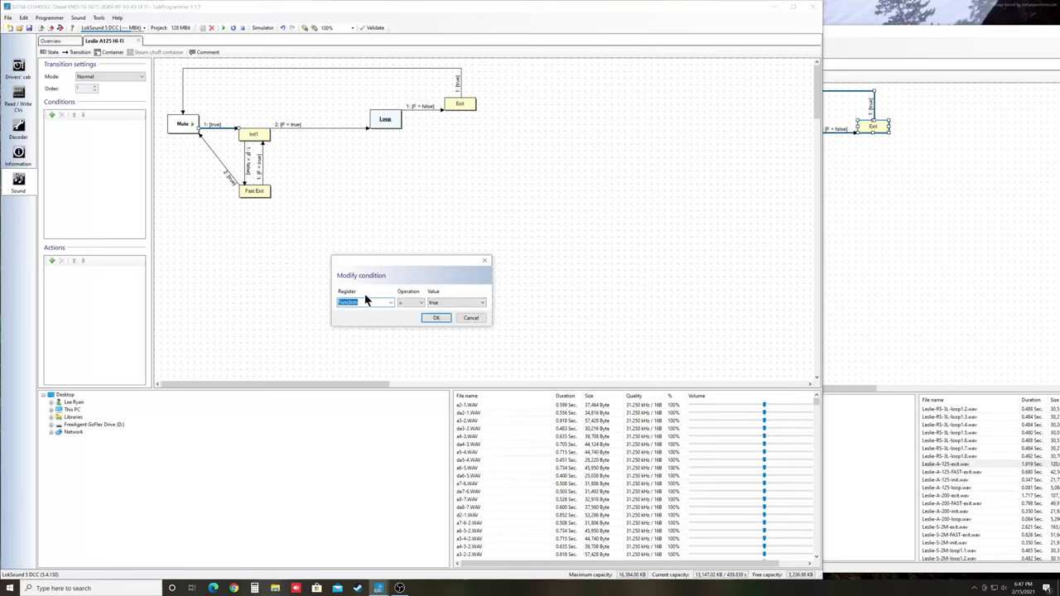
{"action": "left_click", "coordinate": [436, 320]}
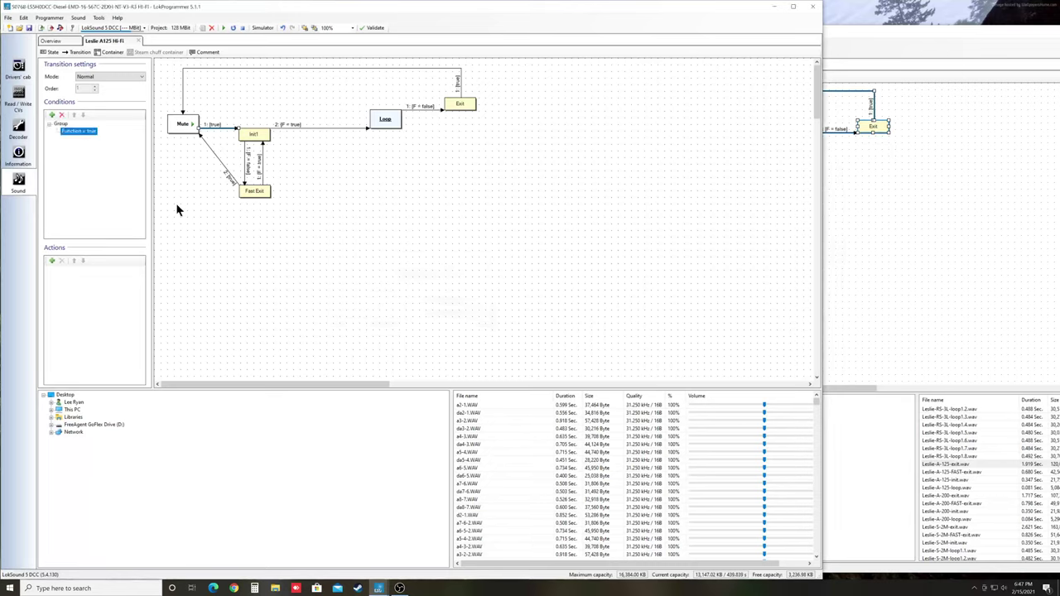
- Close the Leslie A125 Hi-Fi diagram, load the library's Leslie A200 airhorn into empty sound slot 28, and open that slot's diagram
{"action": "left_click", "coordinate": [205, 193]}
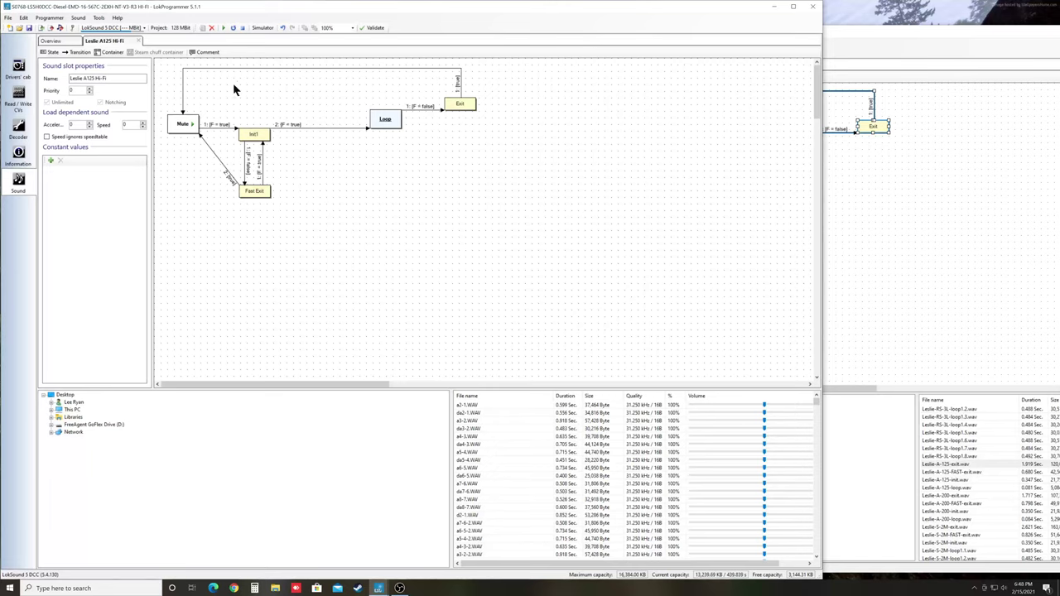
{"action": "left_click", "coordinate": [139, 42]}
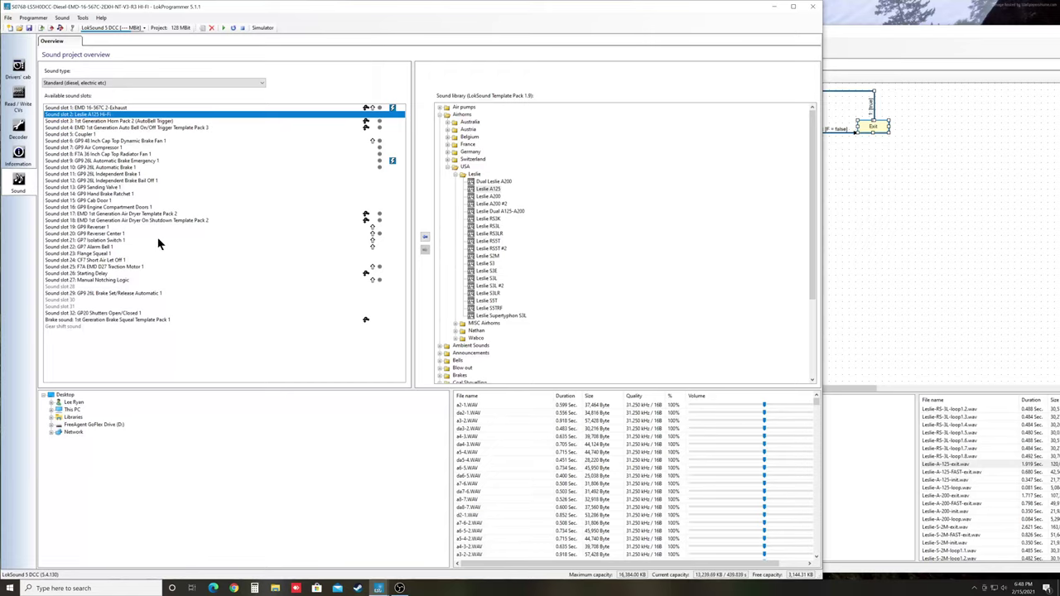
{"action": "left_click", "coordinate": [69, 287]}
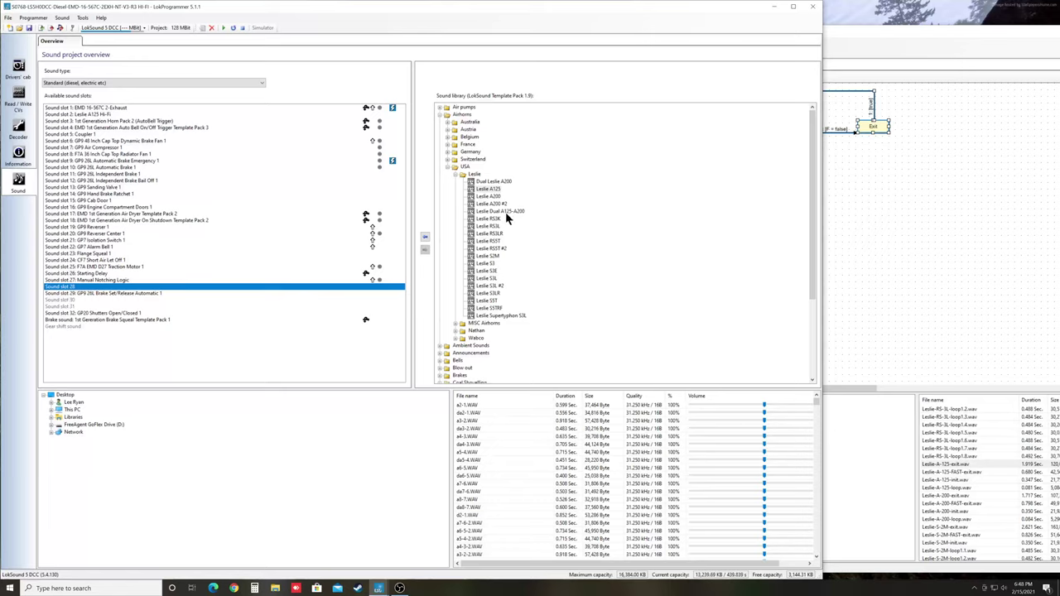
{"action": "left_click", "coordinate": [489, 196]}
{"action": "left_click", "coordinate": [426, 239]}
{"action": "double_click", "coordinate": [87, 289]}
- In the S0746 project, leave the Leslie A-125 container and open the Leslie A-200 container of the 1st Gen Horn Pack 1
{"action": "left_click", "coordinate": [873, 162]}
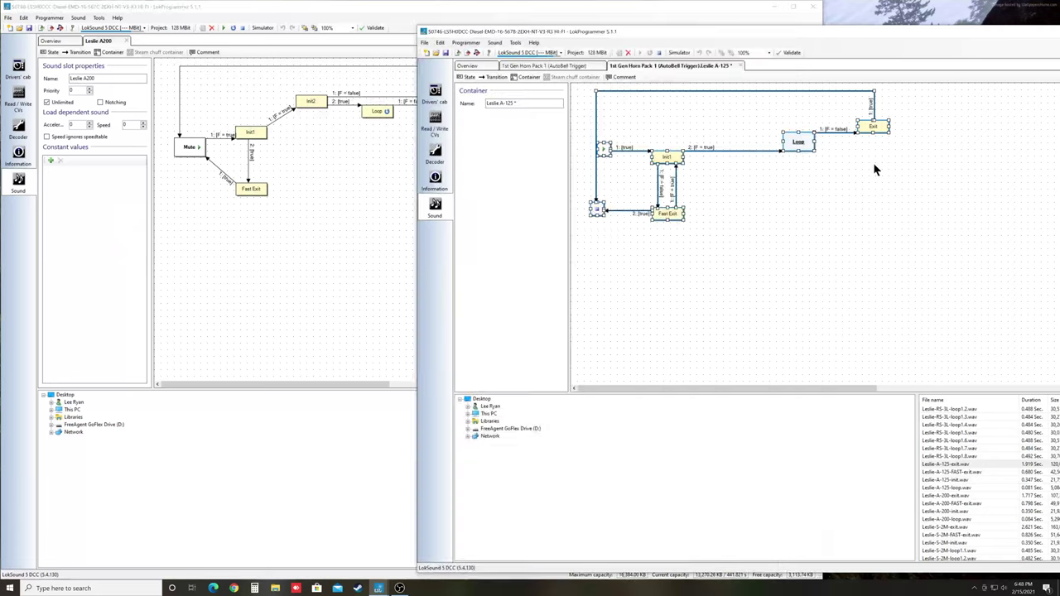
{"action": "left_click", "coordinate": [740, 66]}
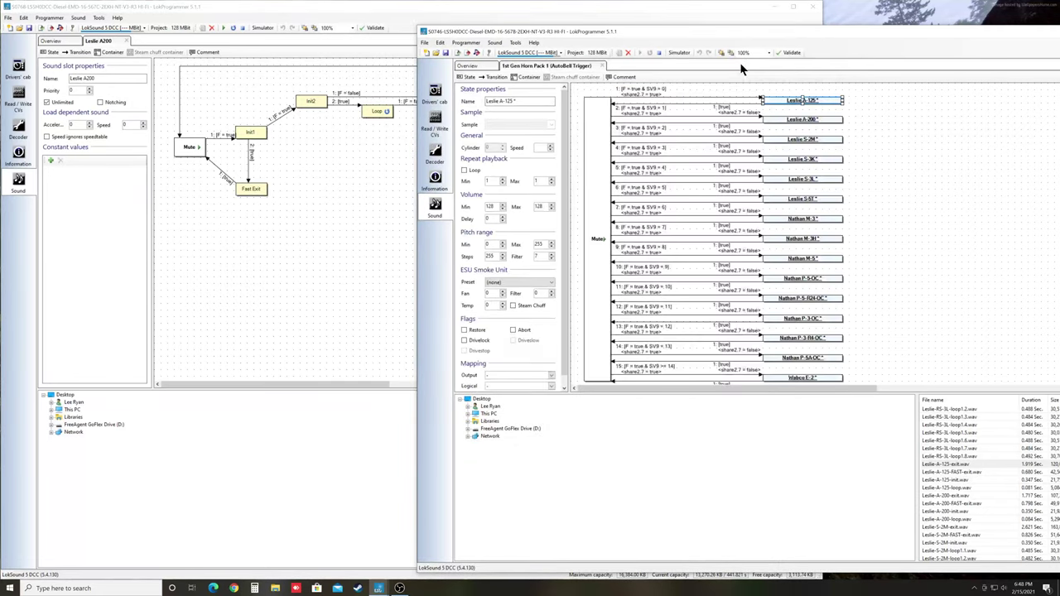
{"action": "double_click", "coordinate": [781, 120]}
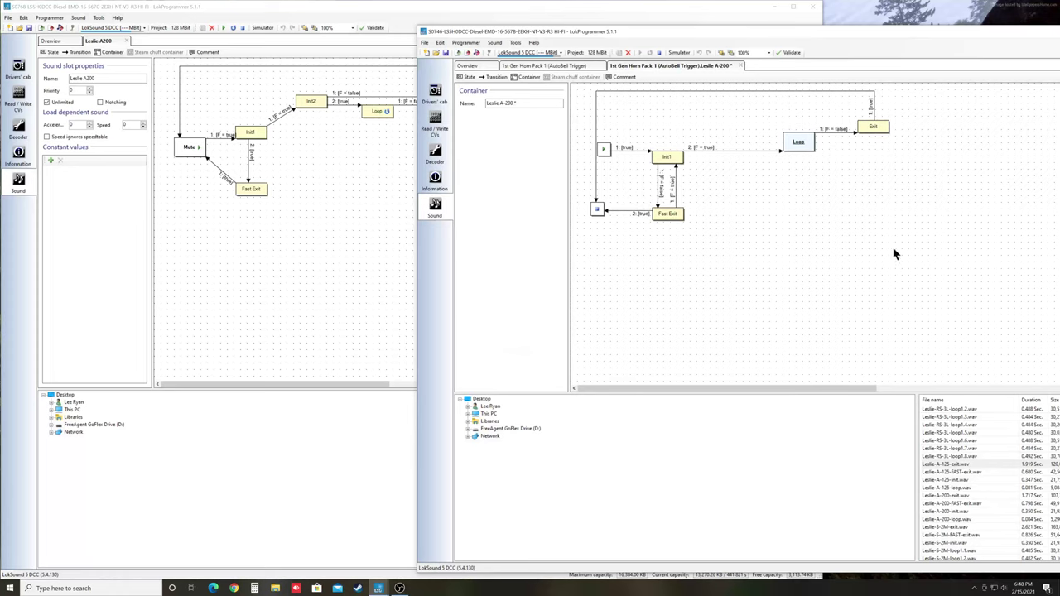
- Delete all removable states and transitions from the Leslie A200 slot's diagram in the S0768 project, keeping Mute
{"action": "left_click", "coordinate": [331, 198]}
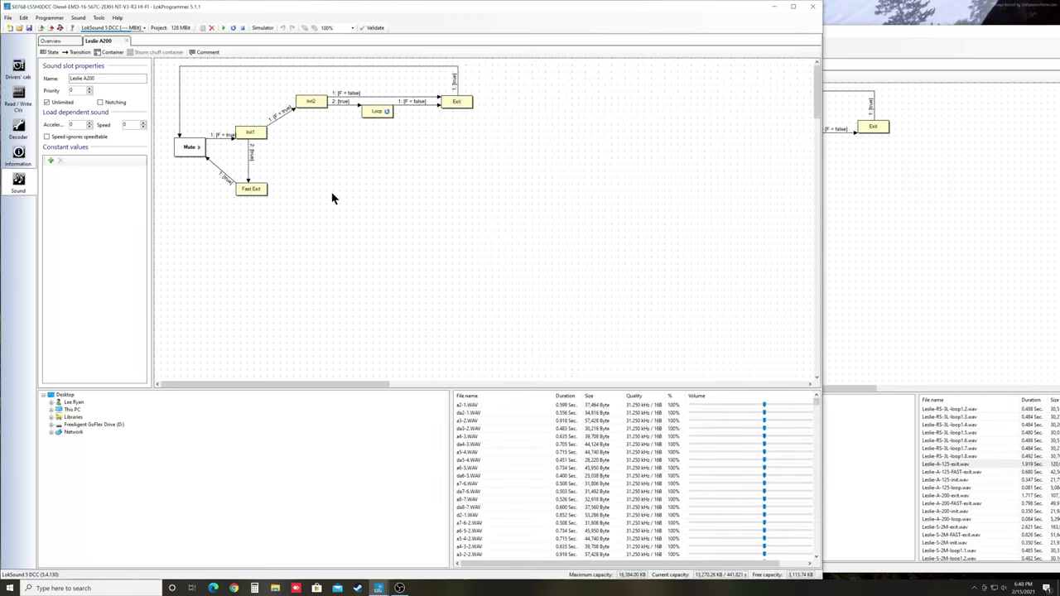
{"action": "key", "text": "ctrl+a"}
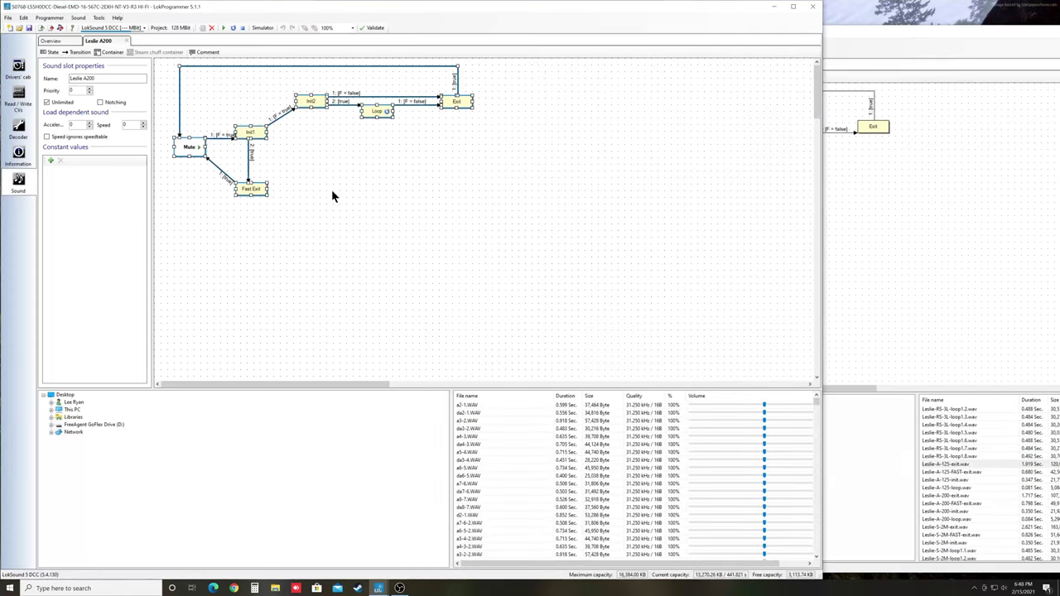
{"action": "key", "text": "Delete"}
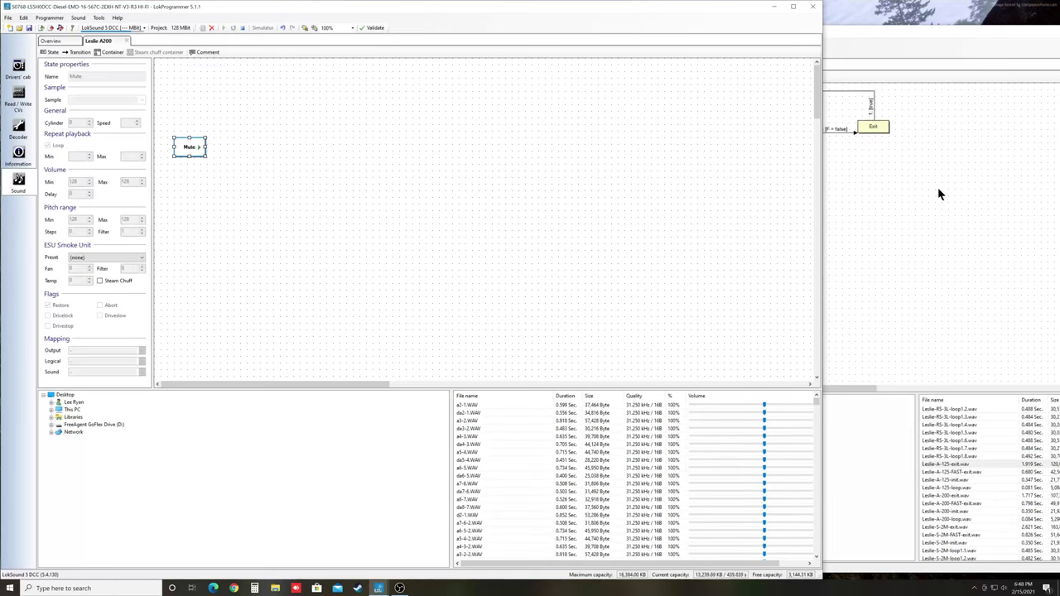
- Copy the whole Leslie A-200 container diagram from the S0746 project into the cleared Leslie A200 slot of S0768
{"action": "left_click", "coordinate": [940, 194]}
{"action": "key", "text": "ctrl+a"}
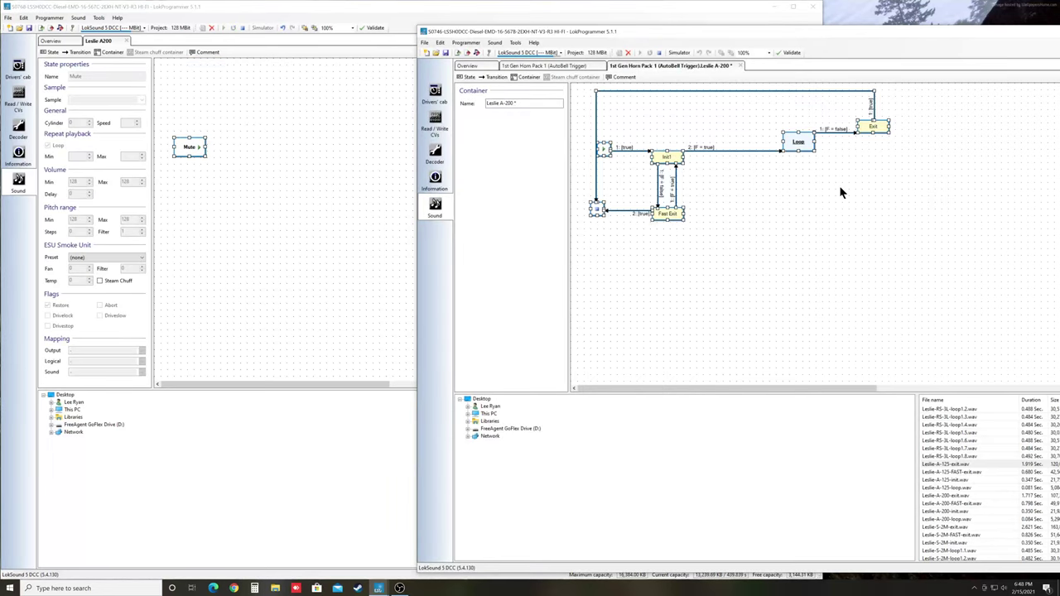
{"action": "left_click", "coordinate": [783, 200]}
{"action": "left_click", "coordinate": [241, 221]}
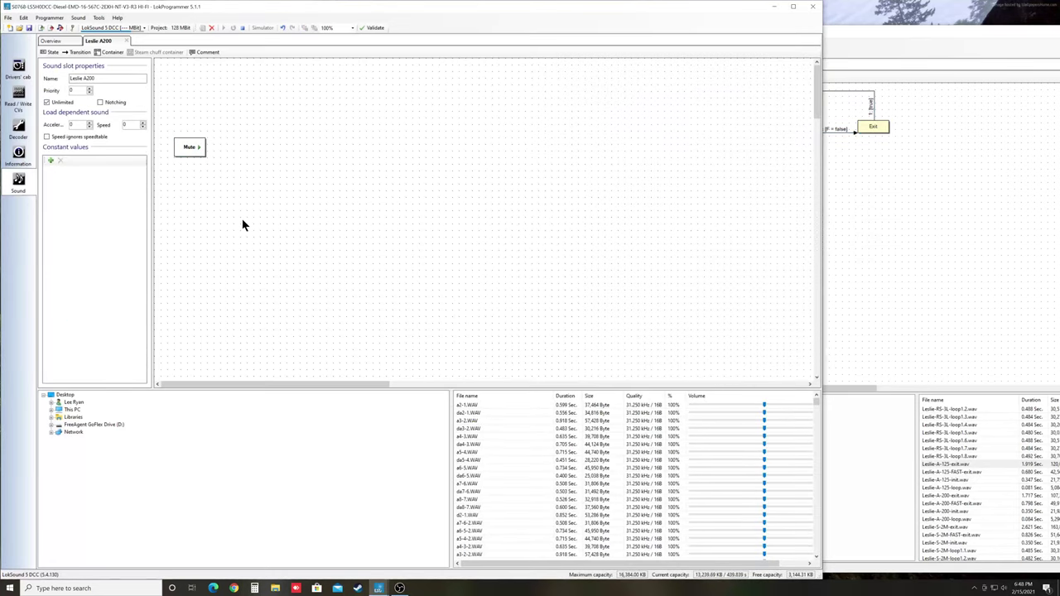
{"action": "key", "text": "ctrl+v"}
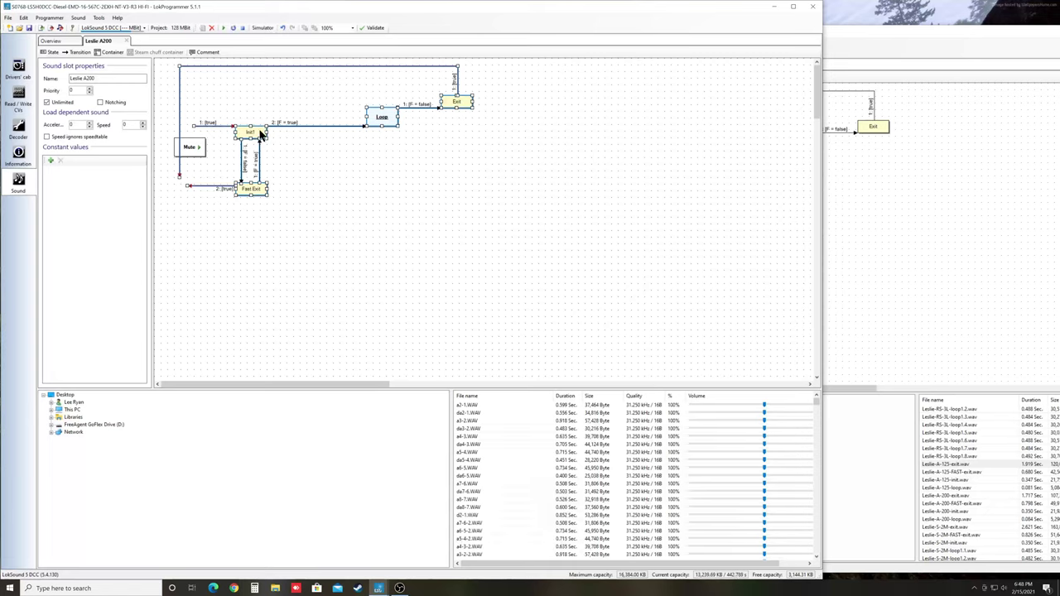
- Shift the pasted Leslie A-200 states slightly and reconnect the loose Init1, Exit and Fast Exit transitions to the Mute state
{"action": "left_click_drag", "start_coordinate": [261, 133], "coordinate": [271, 146]}
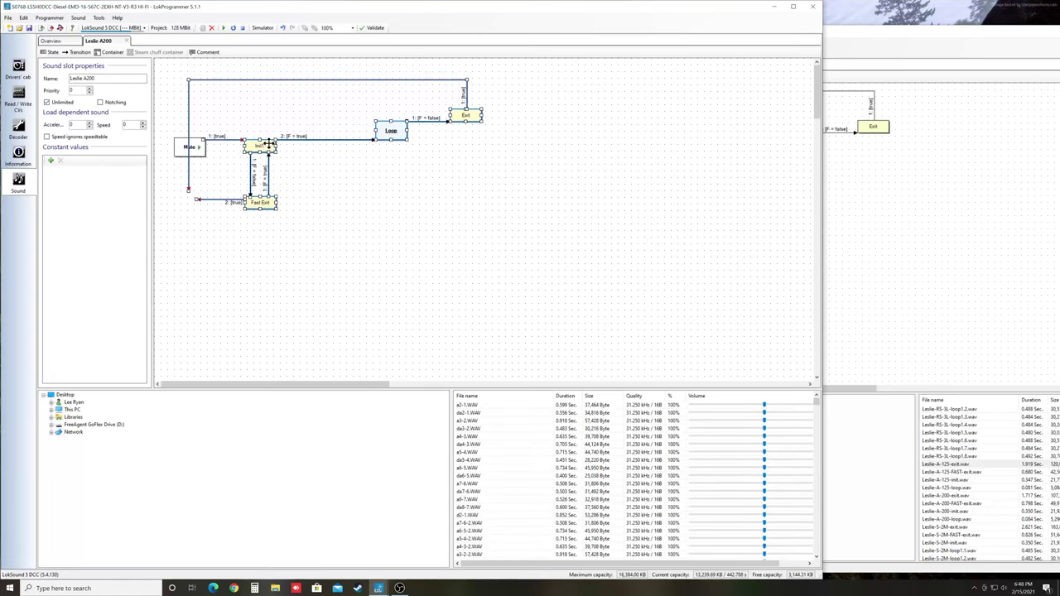
{"action": "left_click", "coordinate": [215, 187]}
{"action": "left_click", "coordinate": [211, 140]}
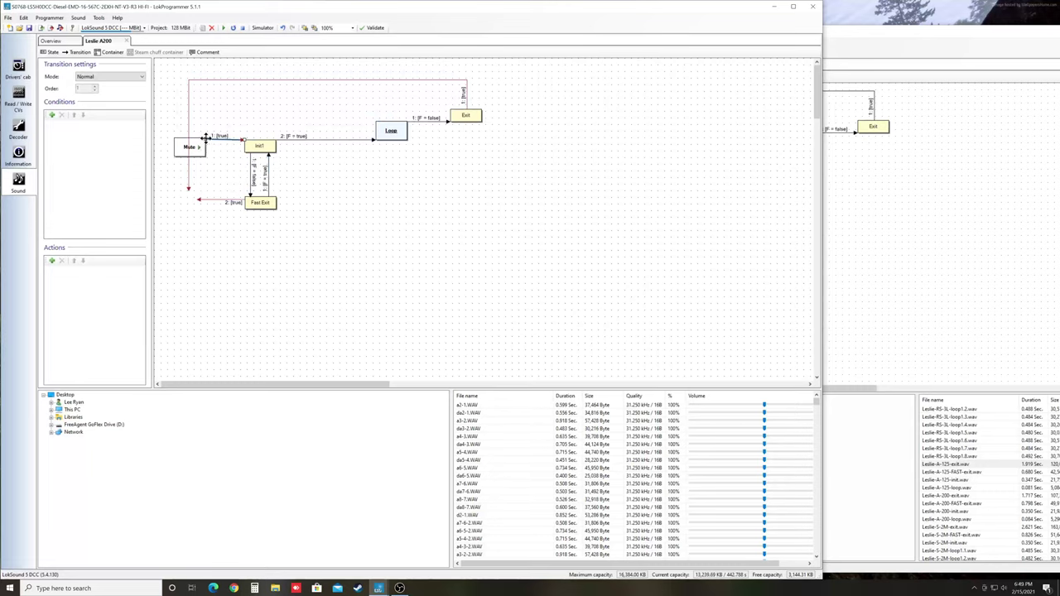
{"action": "left_click", "coordinate": [221, 162]}
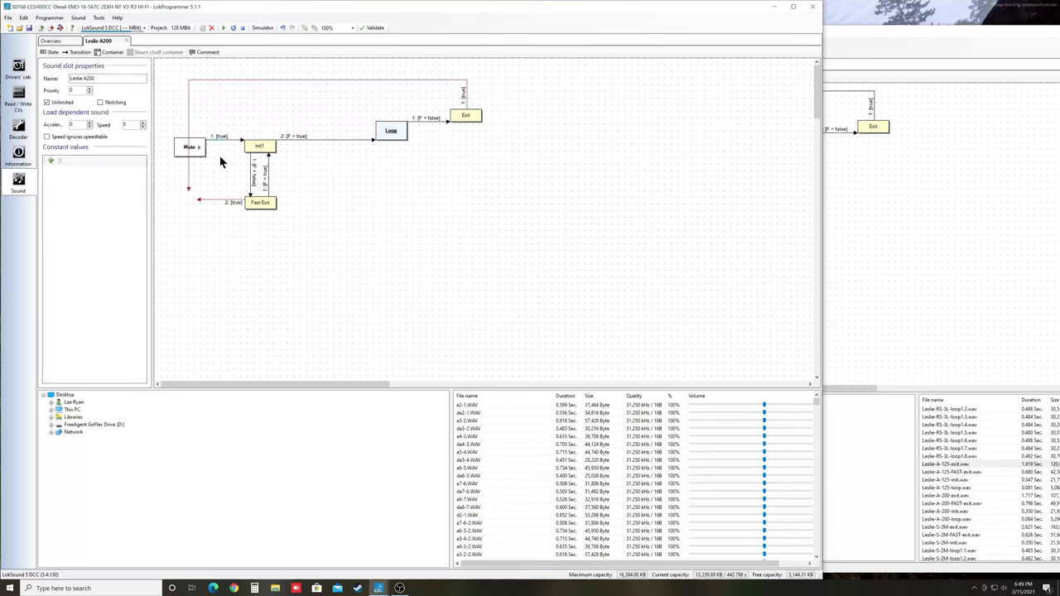
{"action": "left_click_drag", "start_coordinate": [189, 192], "coordinate": [189, 145]}
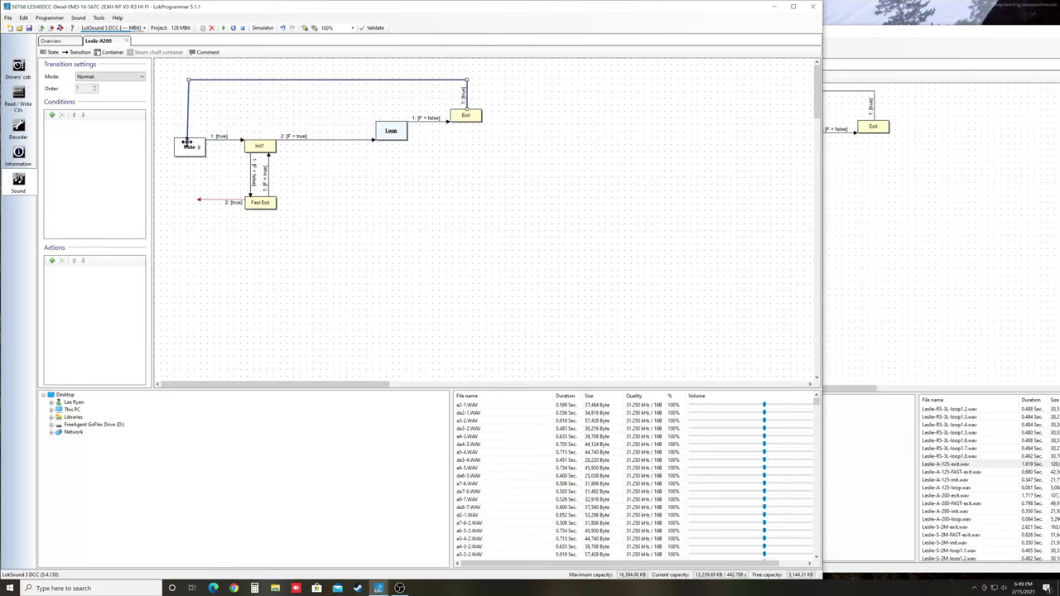
{"action": "left_click_drag", "start_coordinate": [187, 142], "coordinate": [189, 143]}
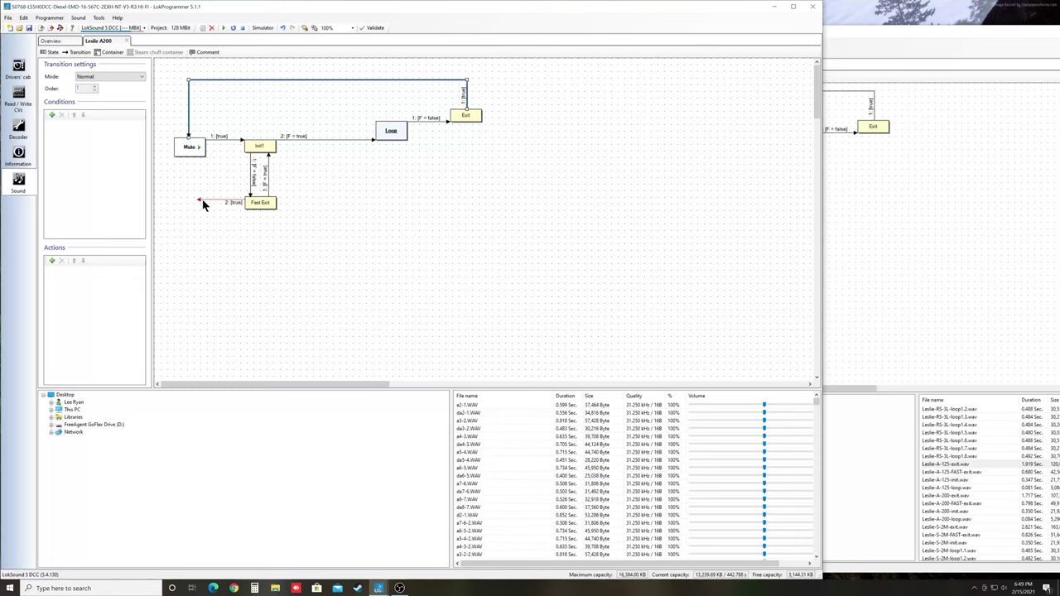
{"action": "left_click_drag", "start_coordinate": [200, 203], "coordinate": [190, 153]}
{"action": "left_click", "coordinate": [214, 142]}
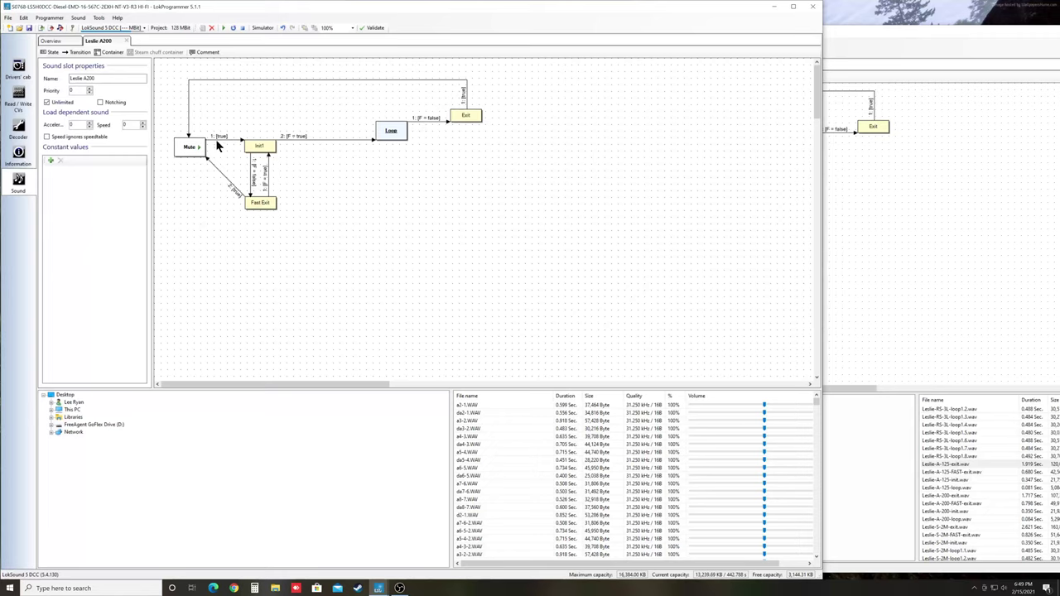
- Add the condition Function = true to the Leslie A200 slot's transition from Mute to Init1
{"action": "left_click", "coordinate": [217, 140]}
{"action": "left_click", "coordinate": [52, 114]}
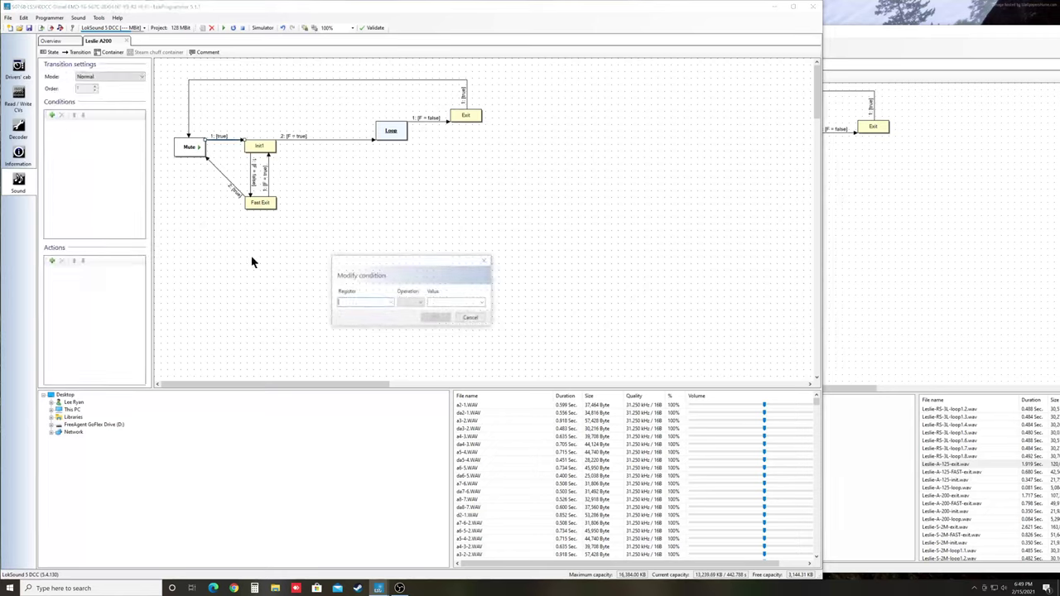
{"action": "left_click", "coordinate": [390, 305]}
{"action": "left_click", "coordinate": [347, 347]}
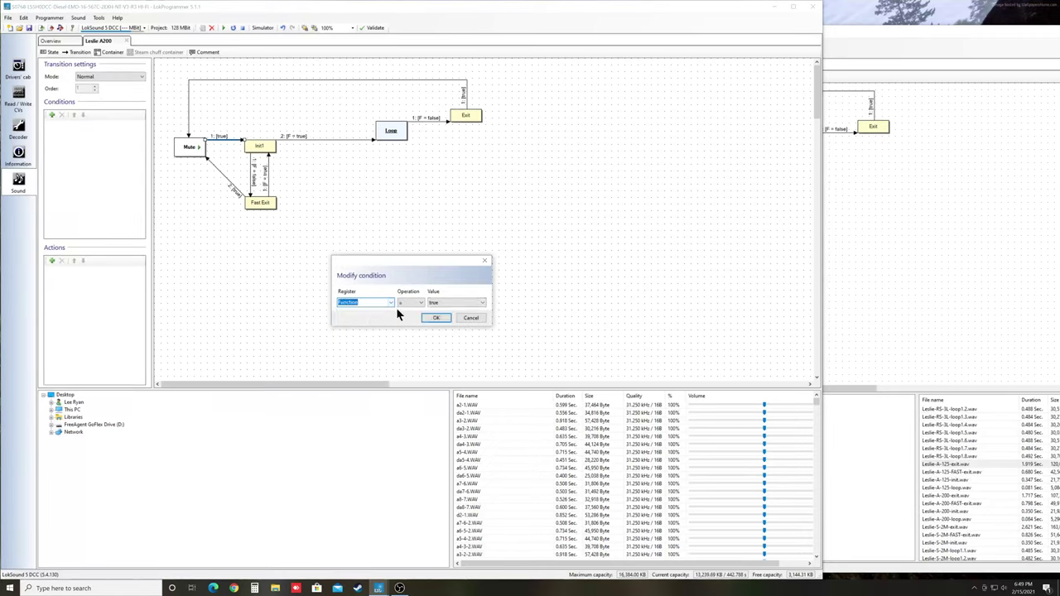
{"action": "left_click", "coordinate": [438, 318]}
{"action": "left_click", "coordinate": [348, 248]}
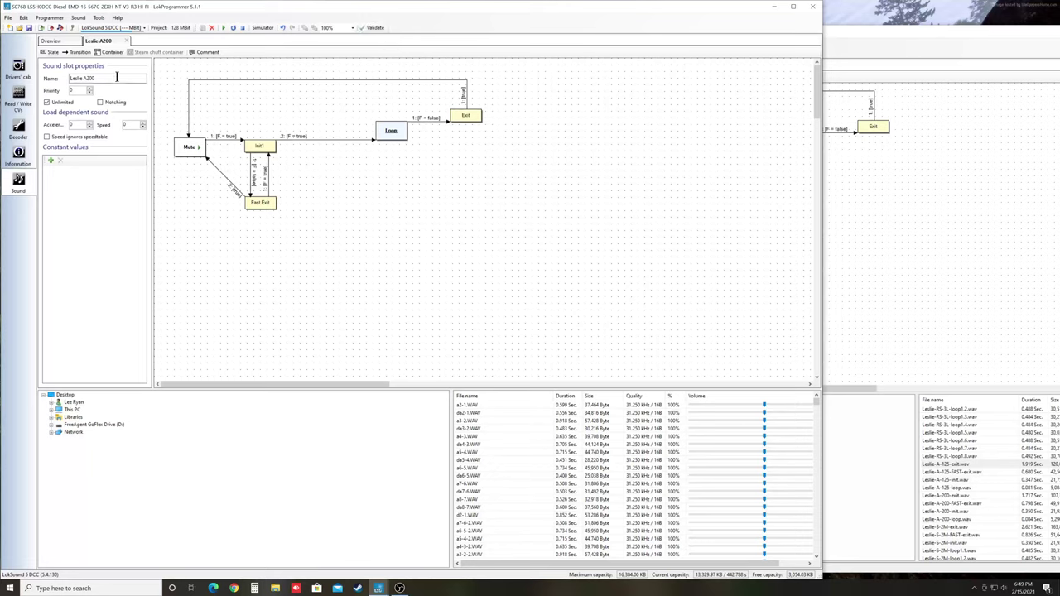
- Rename the sound slot Leslie A200 Hi-Fi and close its diagram
{"action": "left_click", "coordinate": [117, 78]}
{"action": "left_click", "coordinate": [359, 195]}
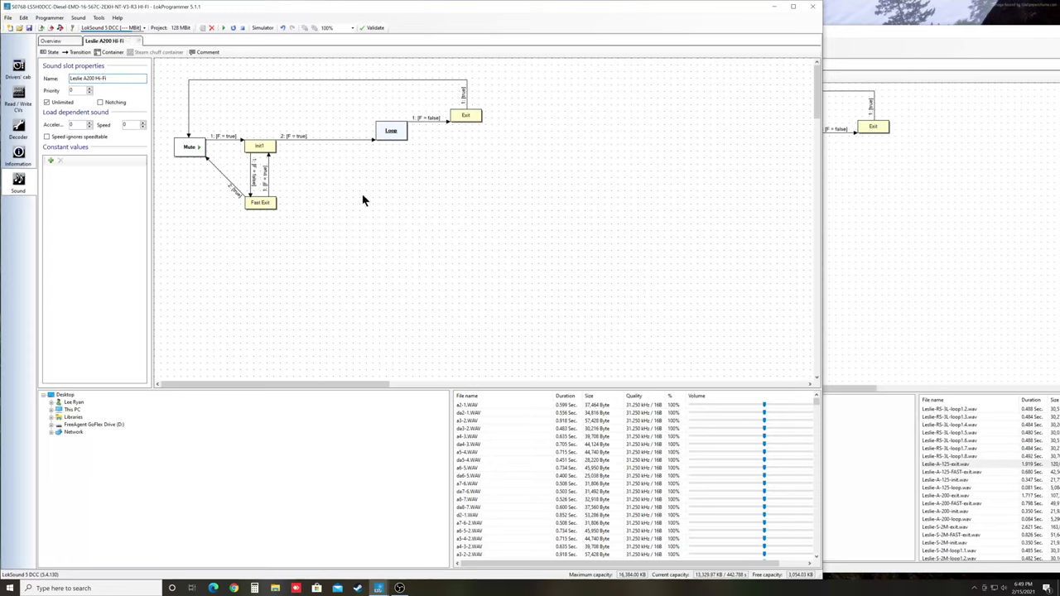
{"action": "left_click", "coordinate": [138, 40]}
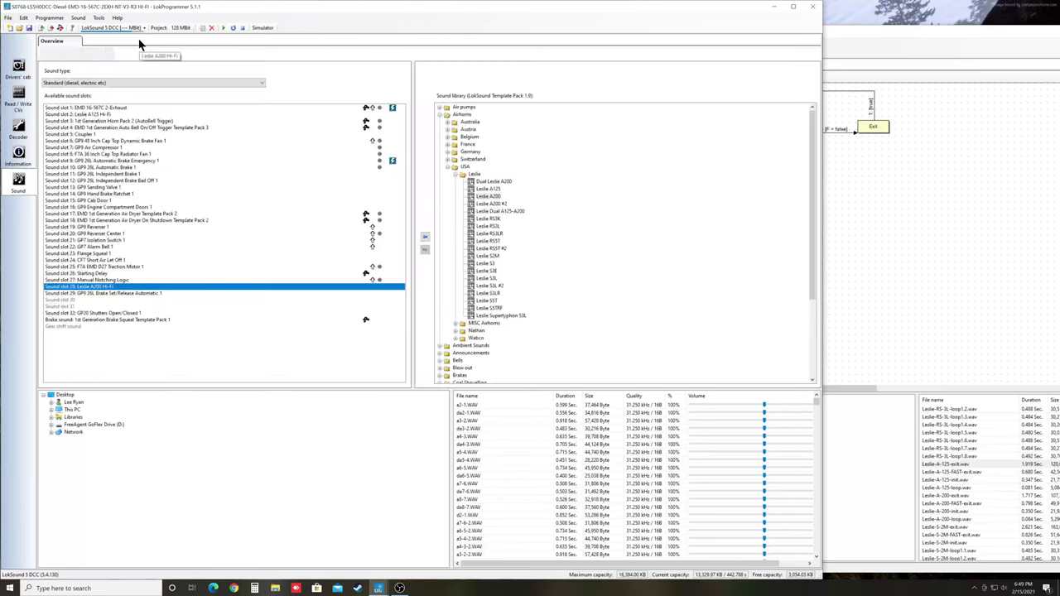
{"action": "left_click", "coordinate": [98, 115]}
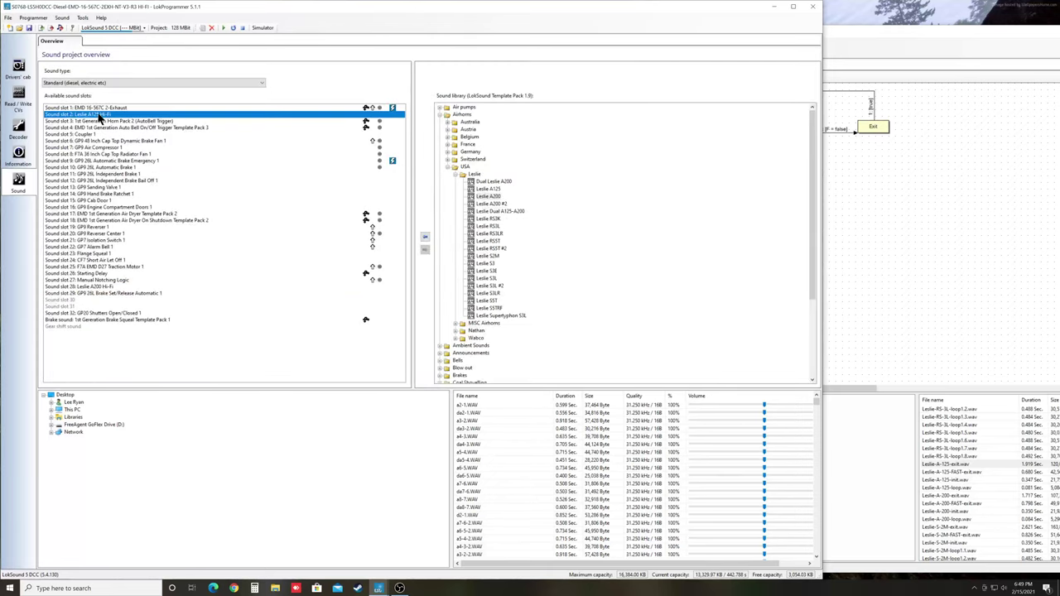
{"action": "left_click", "coordinate": [99, 287]}
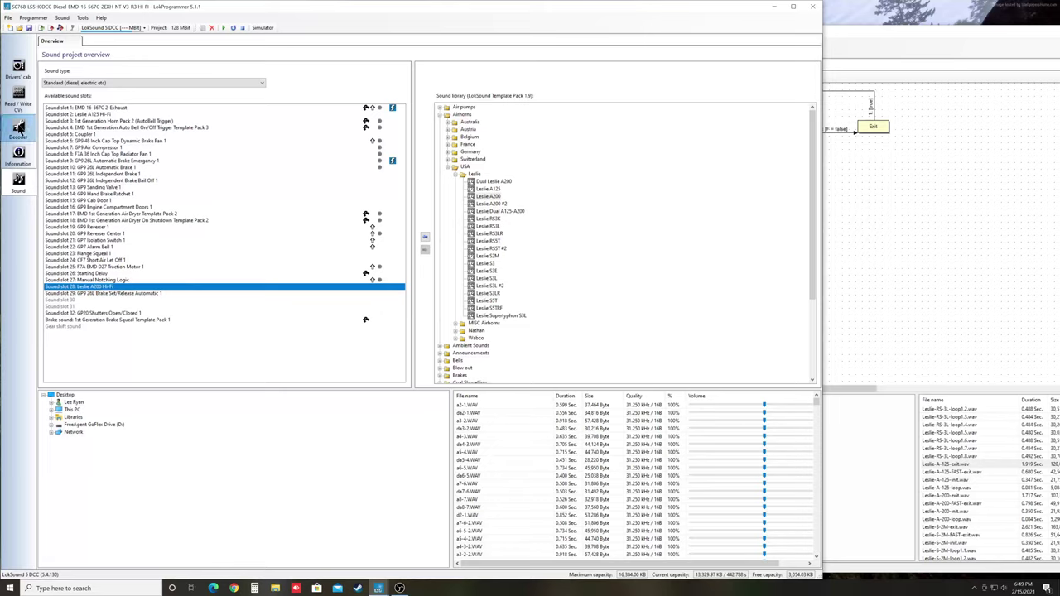
- In the decoder's function mapping, remove the 1st Generation Horn Pack 2 (AutoBell Trigger) sound from F2
{"action": "left_click", "coordinate": [18, 126]}
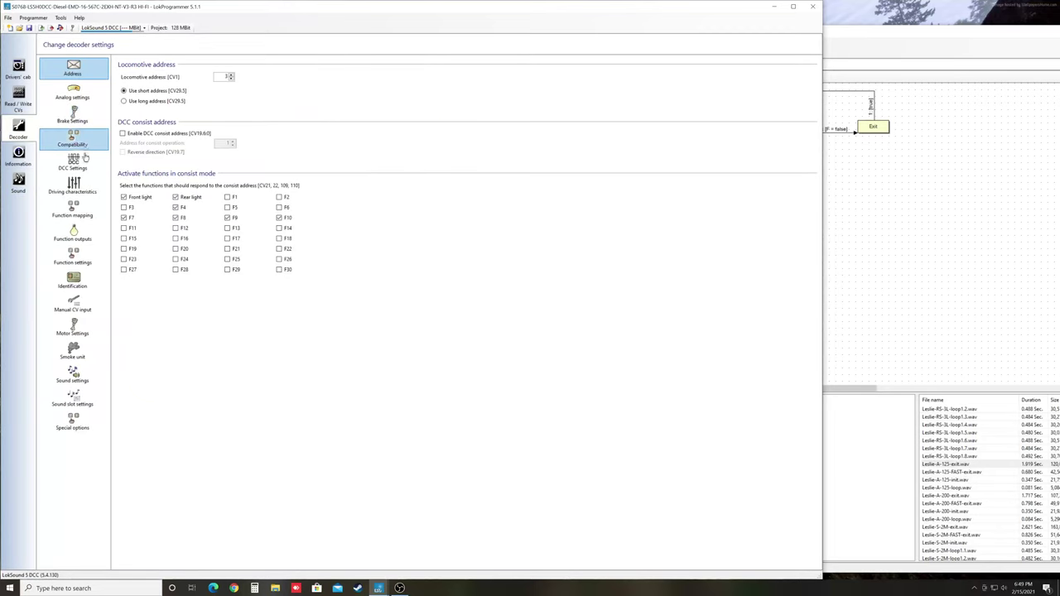
{"action": "left_click", "coordinate": [73, 209]}
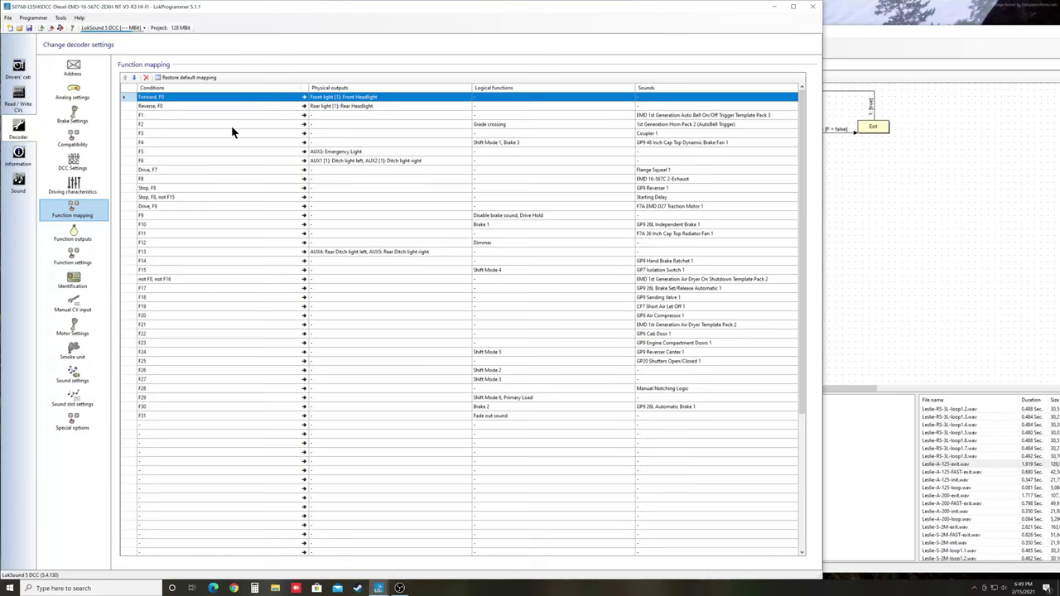
{"action": "left_click", "coordinate": [232, 126]}
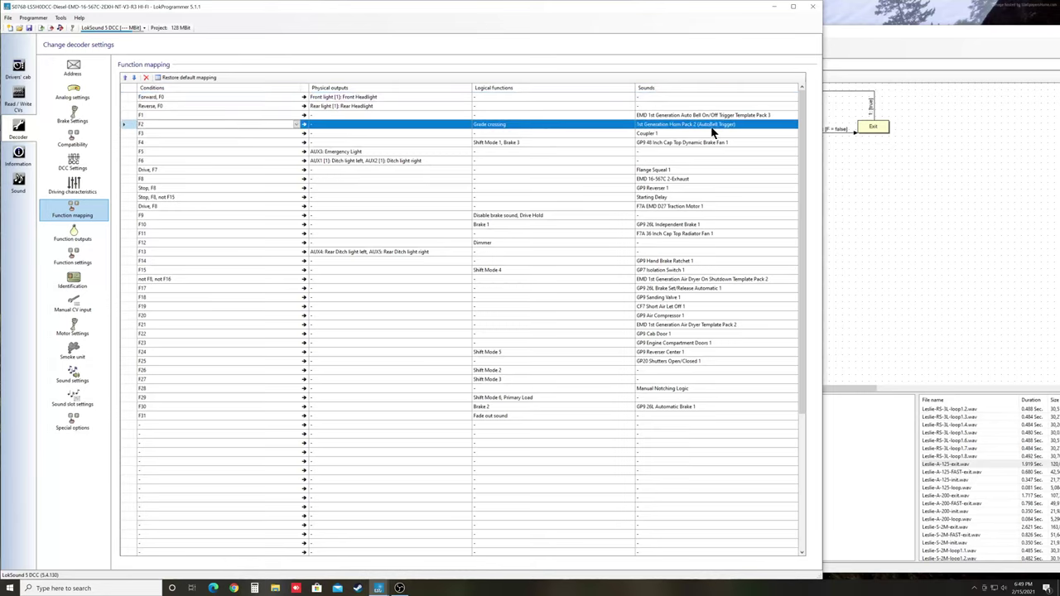
{"action": "left_click", "coordinate": [743, 126]}
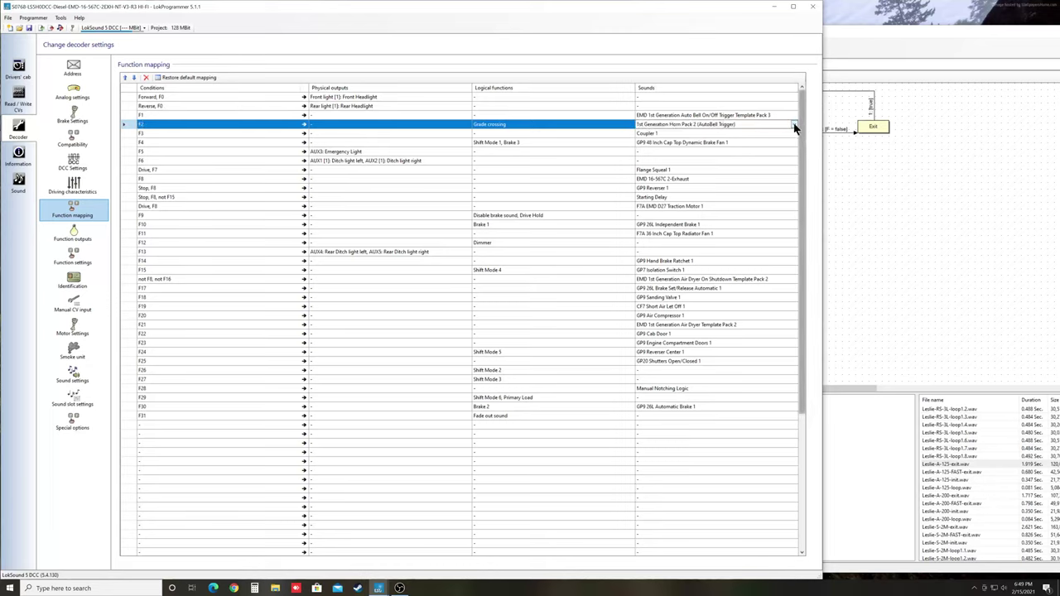
{"action": "left_click", "coordinate": [794, 126]}
{"action": "left_click", "coordinate": [641, 166]}
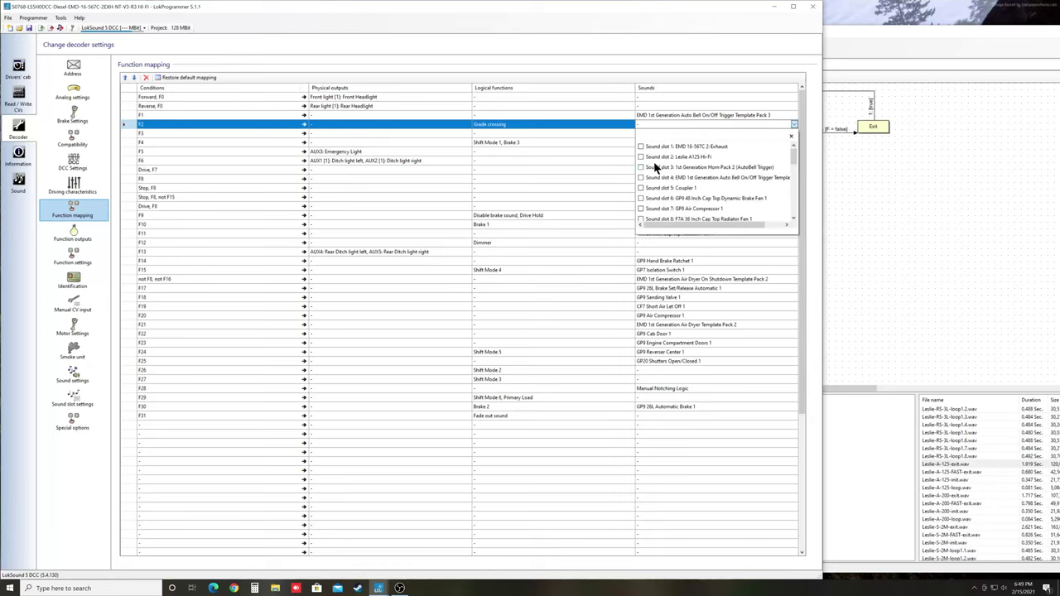
- Assign sound slot 2 Leslie A125 Hi-Fi and sound slot 28 Leslie A200 Hi-Fi to the F2 function
{"action": "left_click", "coordinate": [641, 157]}
{"action": "mouse_move", "coordinate": [793, 167]}
{"action": "left_mouse_down"}
{"action": "mouse_move", "coordinate": [793, 181]}
{"action": "mouse_move", "coordinate": [793, 157]}
{"action": "left_mouse_up"}
{"action": "left_click_drag", "start_coordinate": [794, 161], "coordinate": [794, 197]}
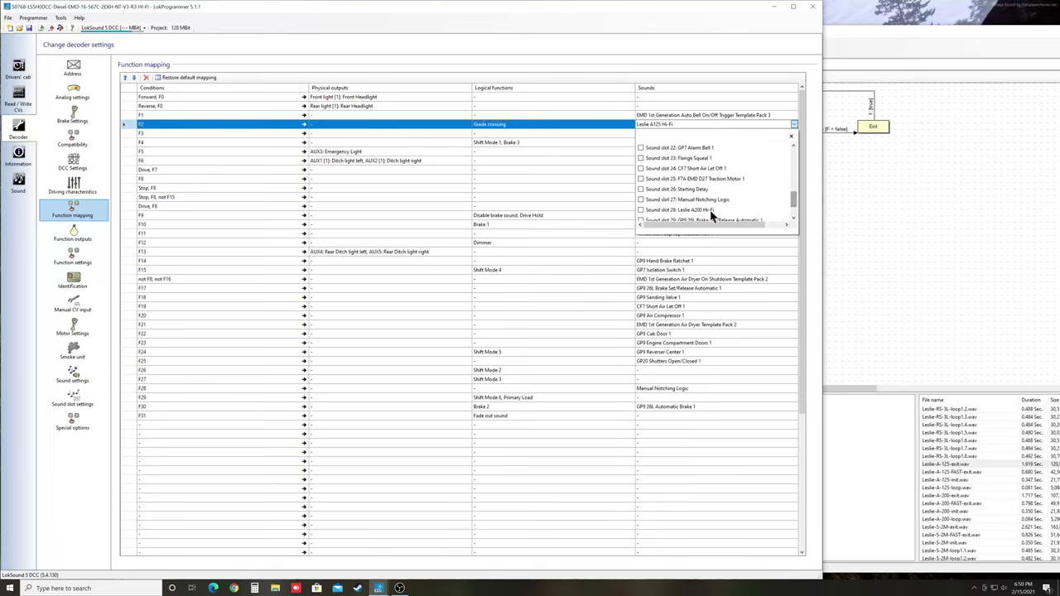
{"action": "left_click", "coordinate": [651, 212]}
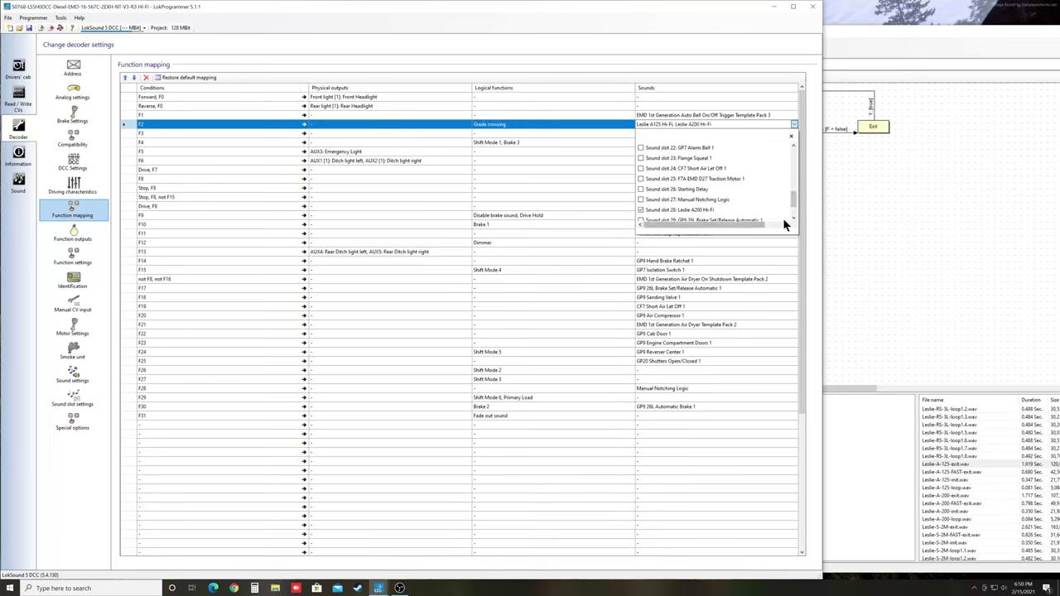
{"action": "left_click", "coordinate": [792, 136]}
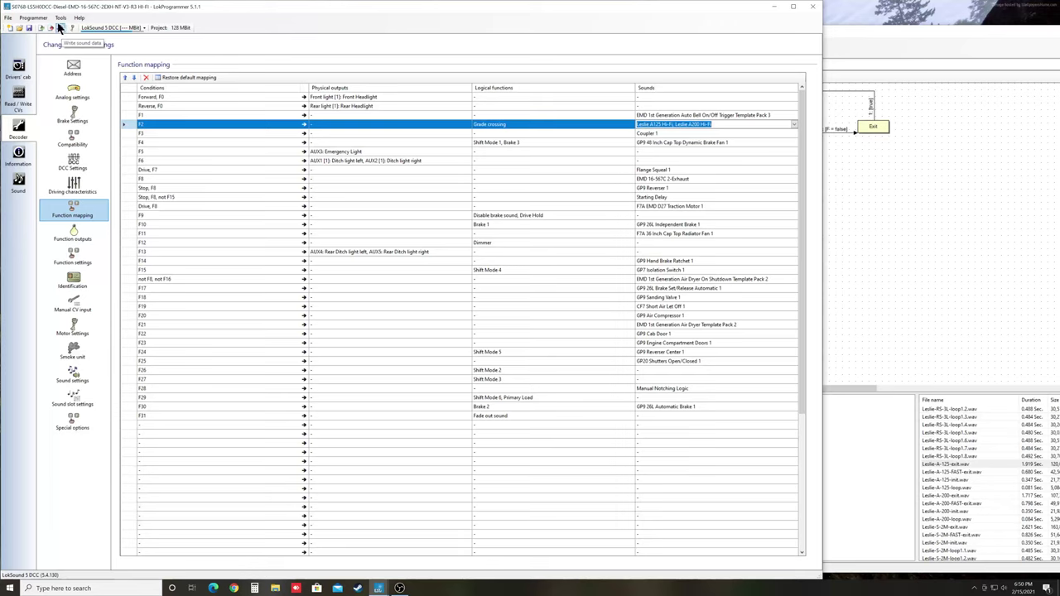
{"action": "left_click", "coordinate": [21, 183]}
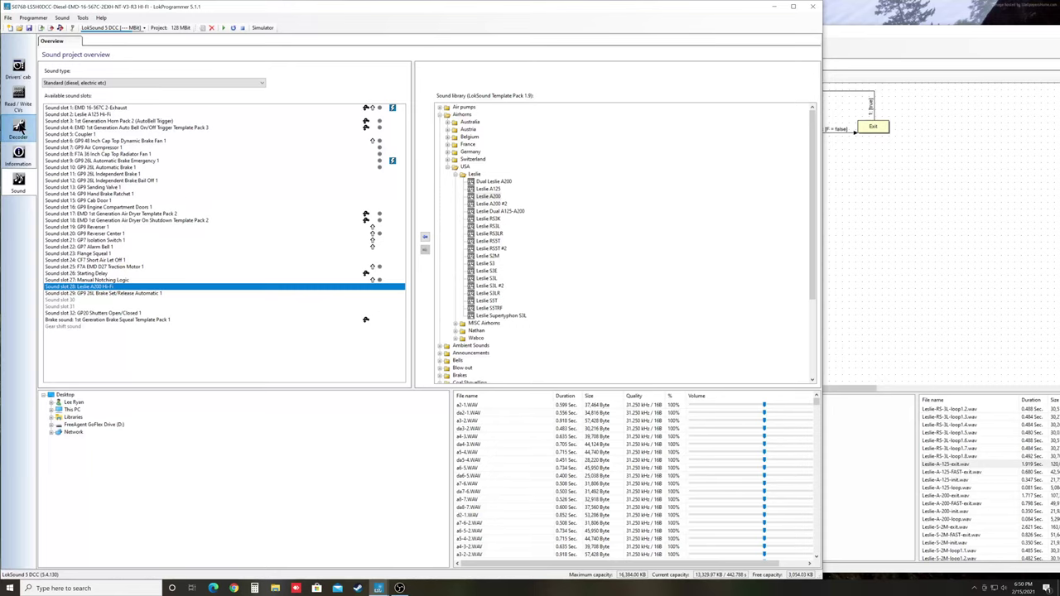
{"action": "left_click", "coordinate": [18, 127]}
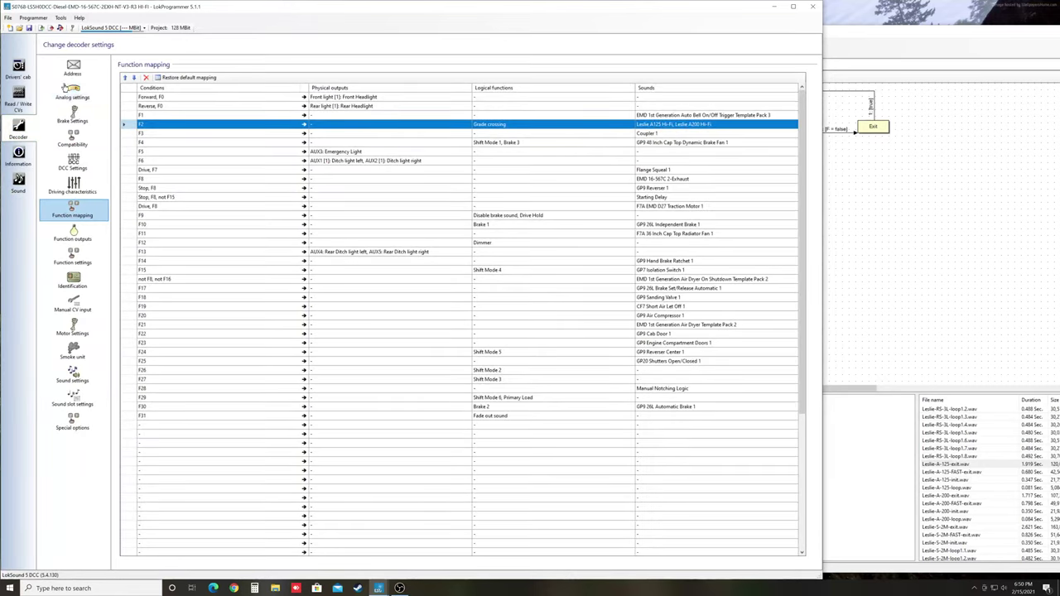
- Test the F2 horns in the virtual drivers' cab by starting the decoder, toggling F2 repeatedly, and stopping the decoder
{"action": "left_click", "coordinate": [61, 75]}
{"action": "left_click", "coordinate": [20, 73]}
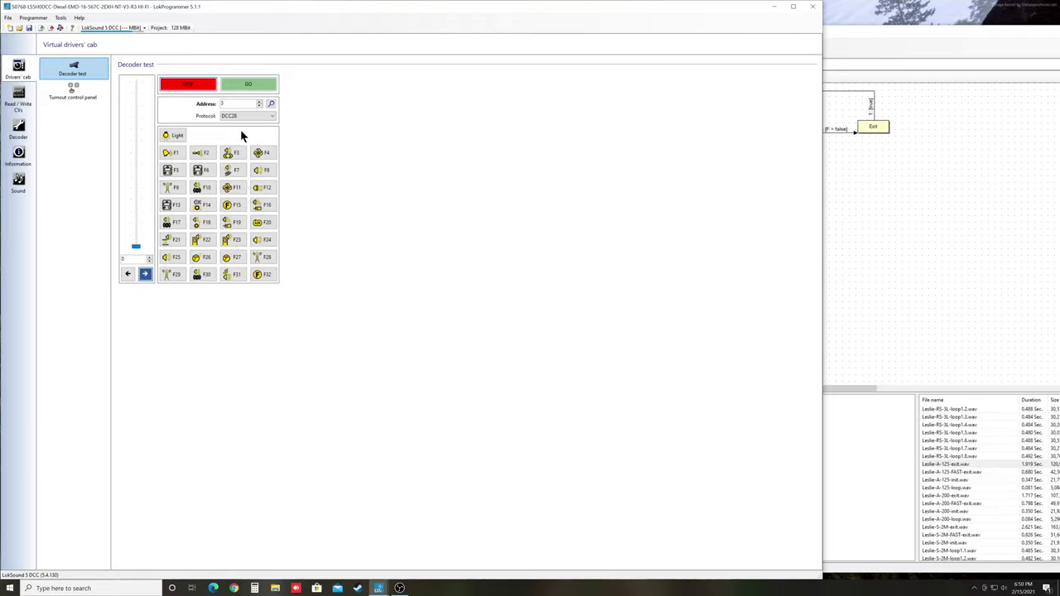
{"action": "left_click", "coordinate": [250, 86]}
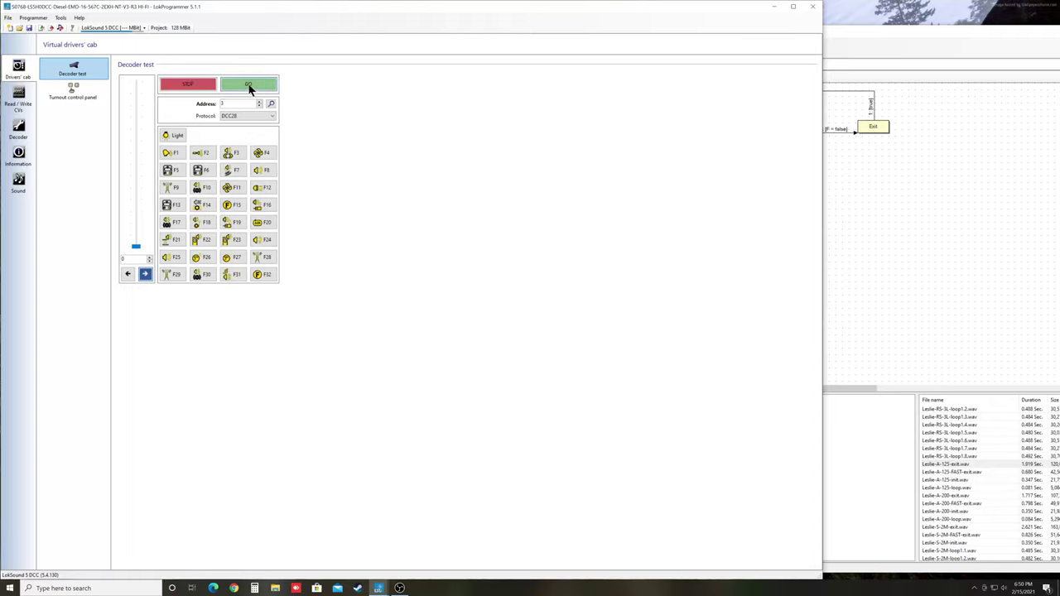
{"action": "left_click", "coordinate": [203, 154]}
{"action": "left_click", "coordinate": [203, 154]}
{"action": "left_click", "coordinate": [203, 154]}
{"action": "left_click", "coordinate": [203, 154]}
{"action": "left_click", "coordinate": [203, 154]}
{"action": "left_click", "coordinate": [202, 154]}
{"action": "left_click", "coordinate": [203, 154]}
{"action": "left_click", "coordinate": [203, 154]}
{"action": "left_click", "coordinate": [203, 154]}
{"action": "left_click", "coordinate": [203, 154]}
{"action": "left_click", "coordinate": [188, 85]}
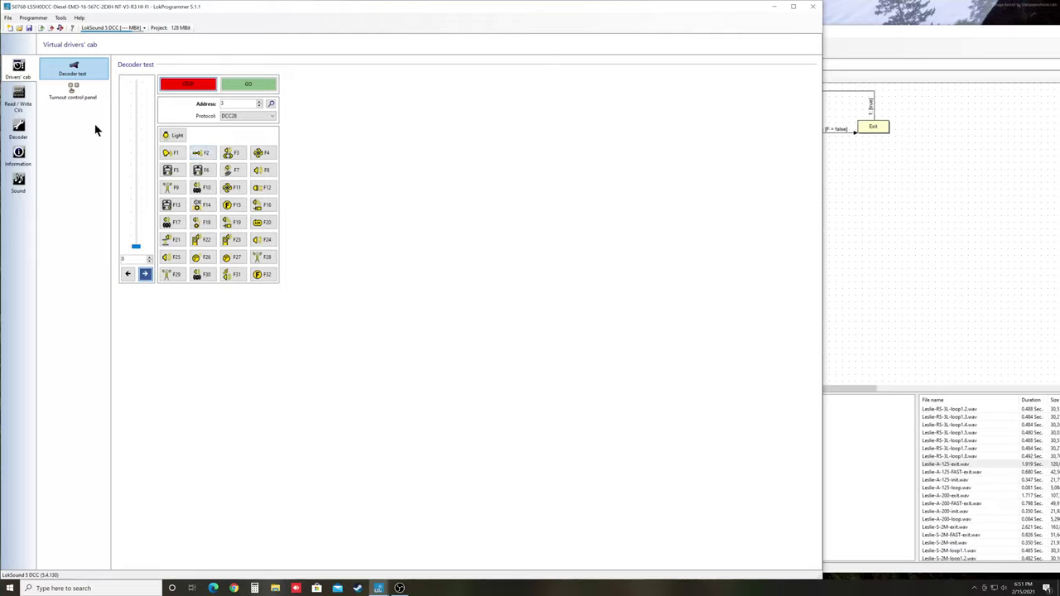
- Preview sound slot 2 Leslie A125 Hi-Fi in the decoder's sound slot settings and stop the playback
{"action": "left_click", "coordinate": [14, 130]}
{"action": "left_click", "coordinate": [73, 399]}
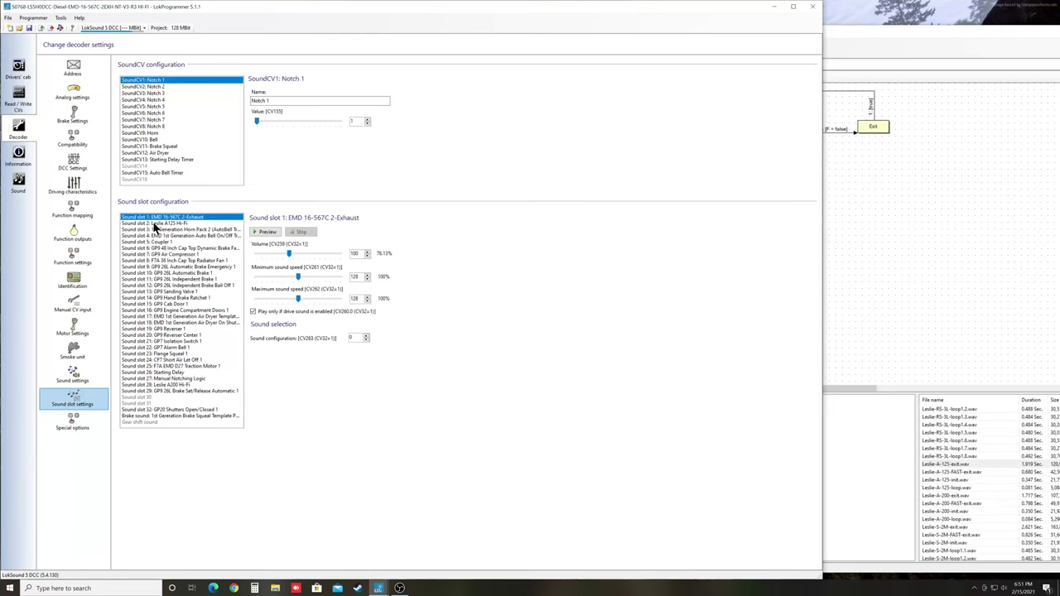
{"action": "left_click", "coordinate": [157, 224]}
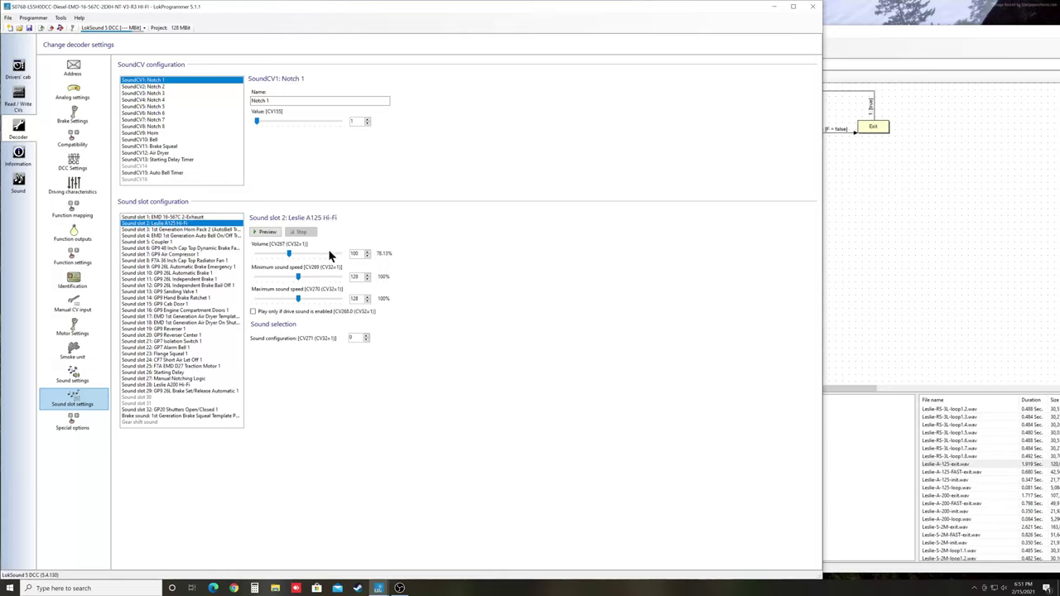
{"action": "left_click", "coordinate": [267, 234]}
{"action": "left_click", "coordinate": [300, 233]}
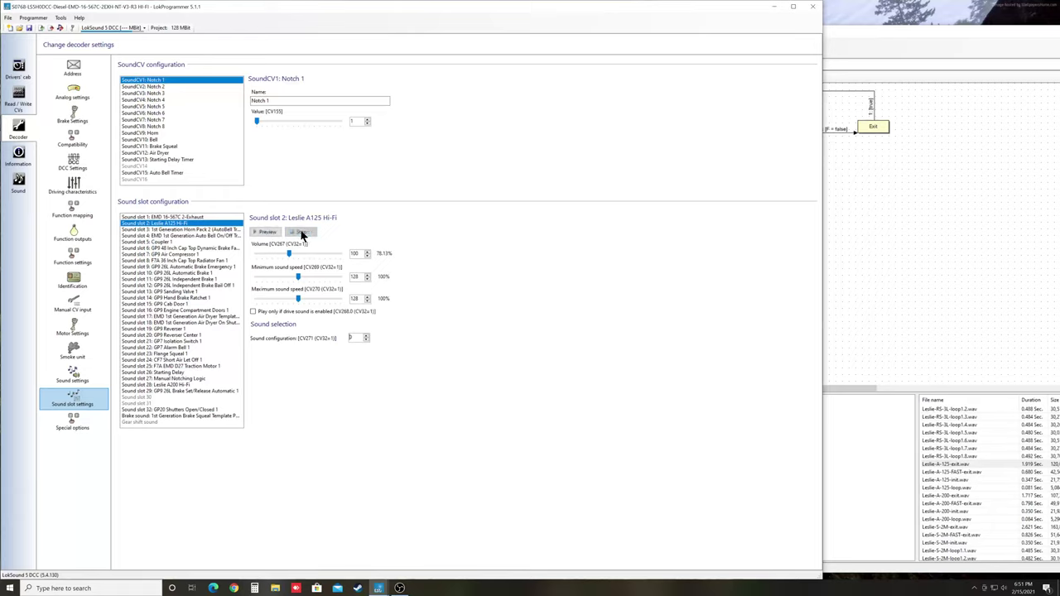
- Preview sound slot 28 Leslie A200 Hi-Fi, set its volume to 100, and compare its settings with sound slot 2
{"action": "left_click", "coordinate": [169, 385]}
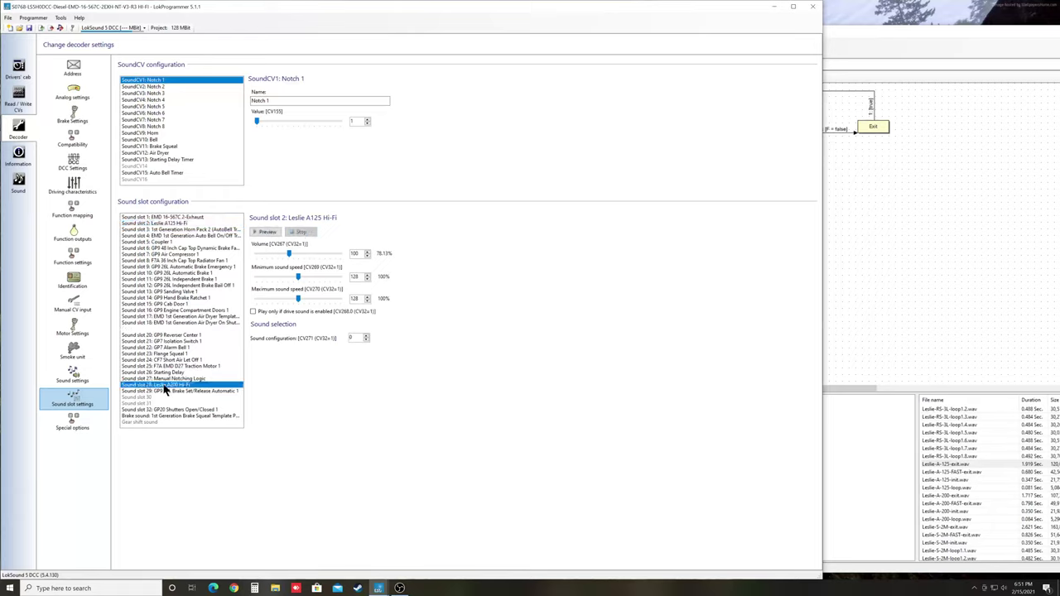
{"action": "left_click", "coordinate": [266, 232]}
{"action": "left_click", "coordinate": [305, 234]}
{"action": "left_click_drag", "start_coordinate": [282, 257], "coordinate": [289, 258]}
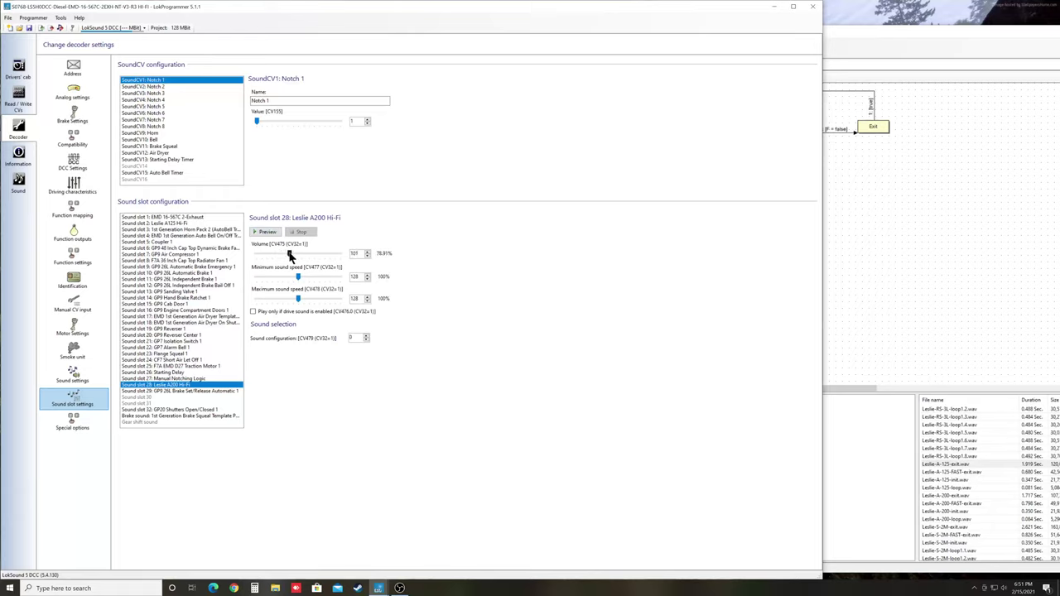
{"action": "left_click", "coordinate": [177, 224]}
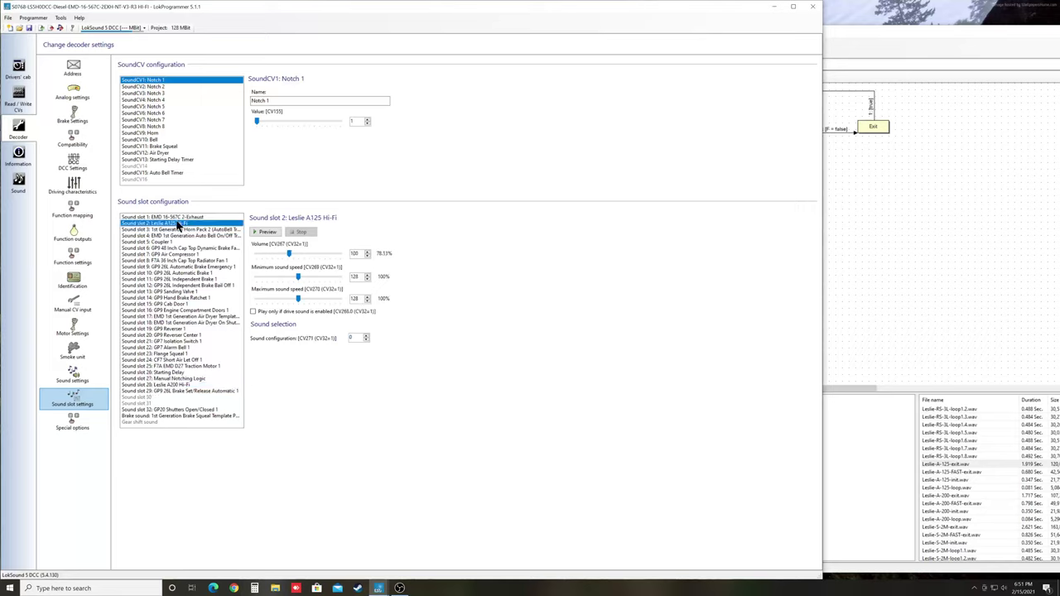
{"action": "left_click", "coordinate": [172, 386]}
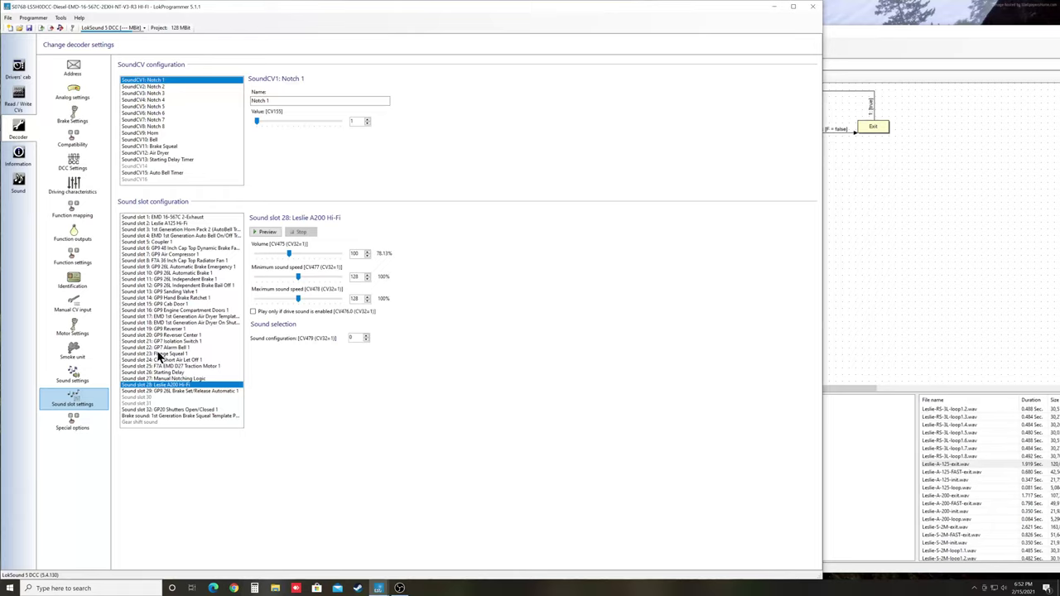
- Try lowering the volume of sound slot 2 Leslie A125 Hi-Fi to 90, and return it to 100
{"action": "left_click", "coordinate": [165, 223]}
{"action": "scroll", "coordinate": [367, 256], "scroll_direction": "down", "scroll_amount": 6}
{"action": "scroll", "coordinate": [367, 257], "scroll_direction": "down", "scroll_amount": 1}
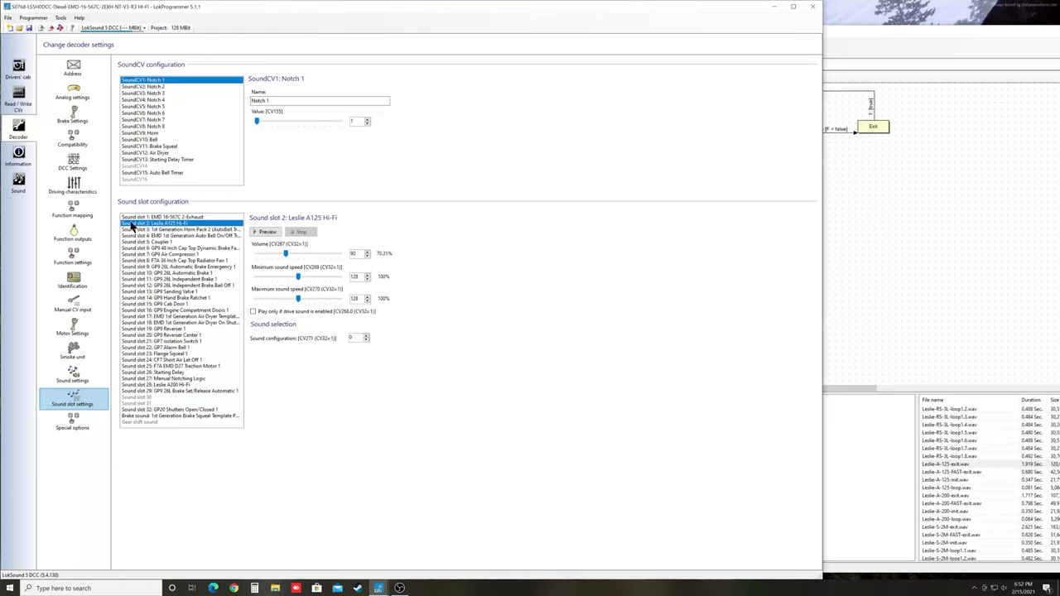
{"action": "scroll", "coordinate": [284, 254], "scroll_direction": "up", "scroll_amount": 12}
{"action": "scroll", "coordinate": [289, 258], "scroll_direction": "down", "scroll_amount": 1}
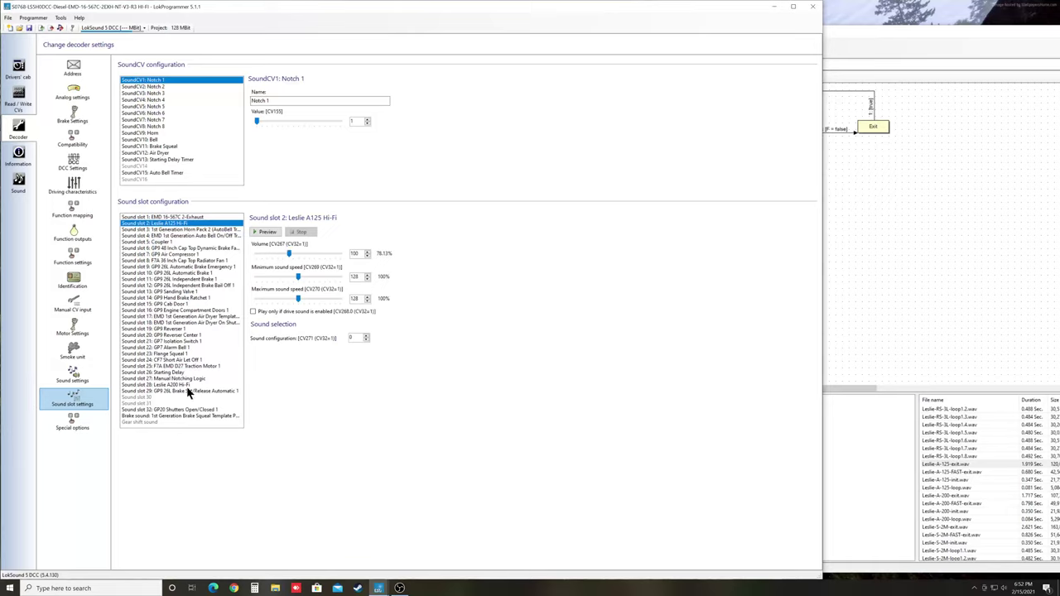